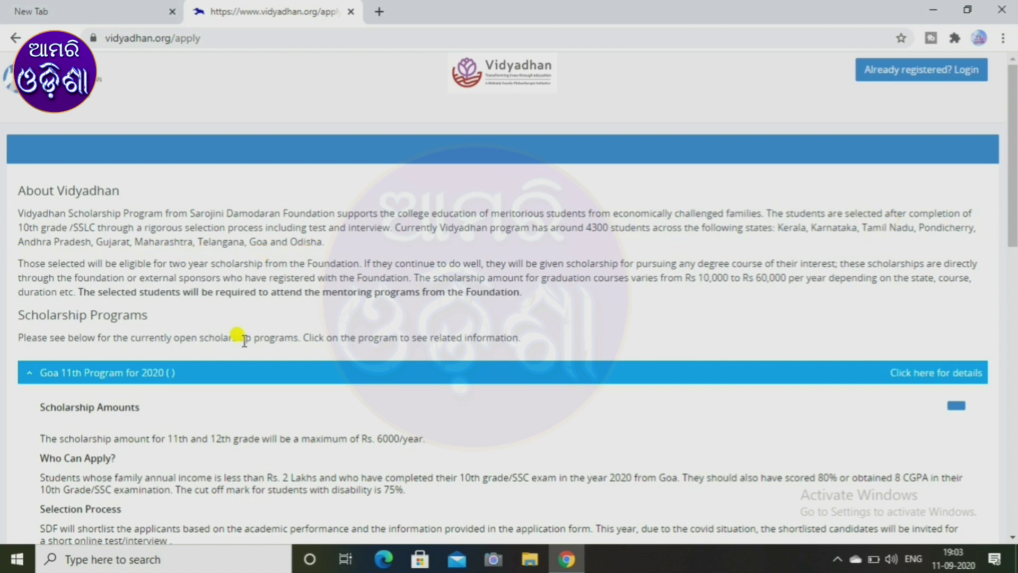
Expand the Odisha Plus-2 (1st year) Program 2020 bar and read down to the How To Apply steps.
scroll(240, 337, "down", 2)
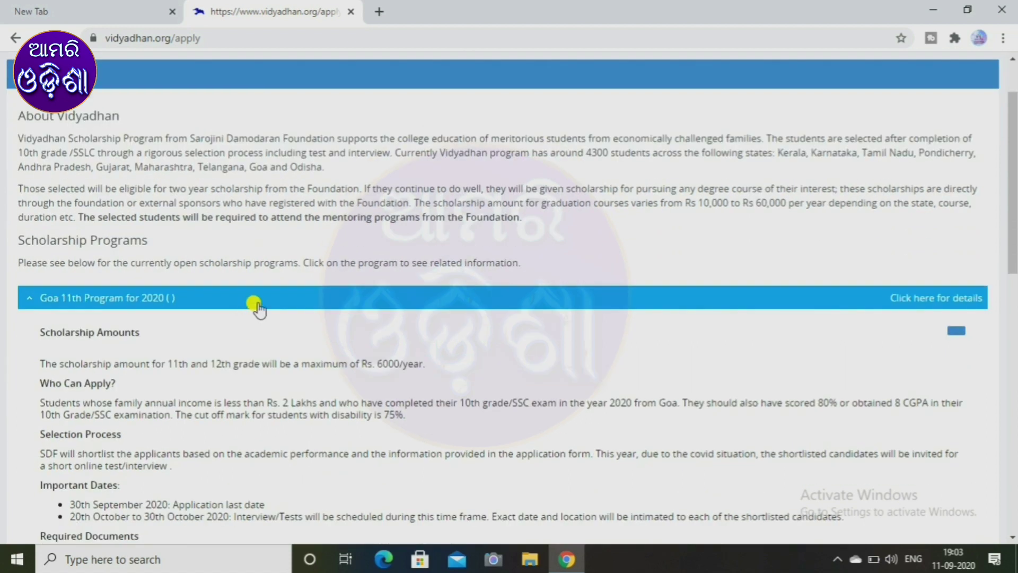
scroll(477, 307, "down", 8)
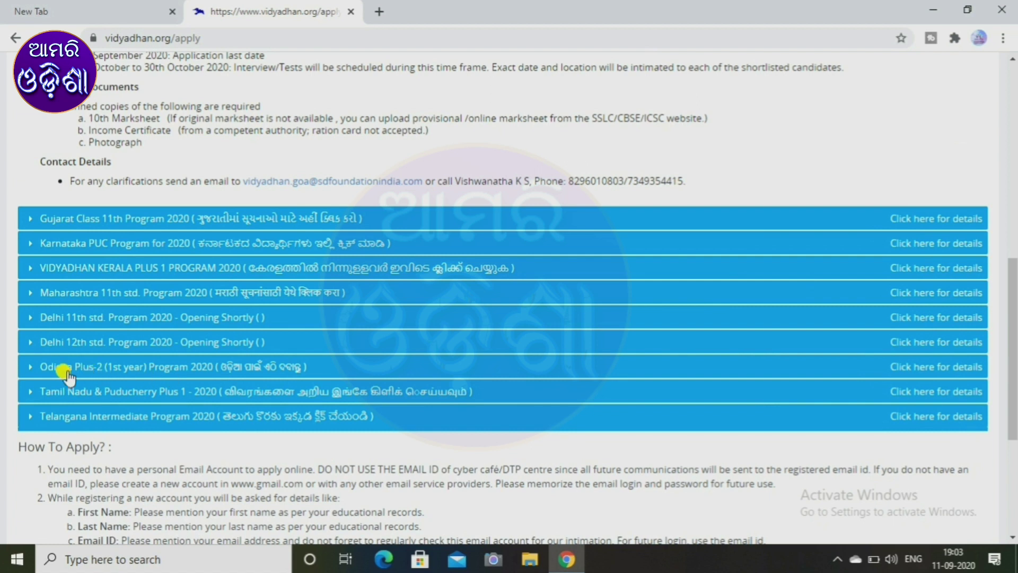
left_click(121, 368)
scroll(285, 395, "down", 3)
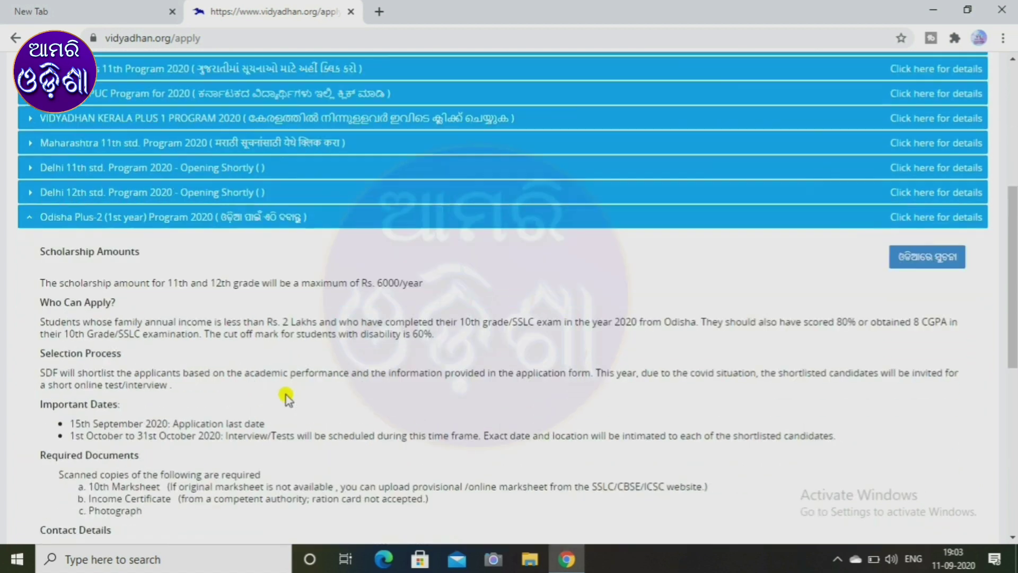
scroll(286, 395, "down", 3)
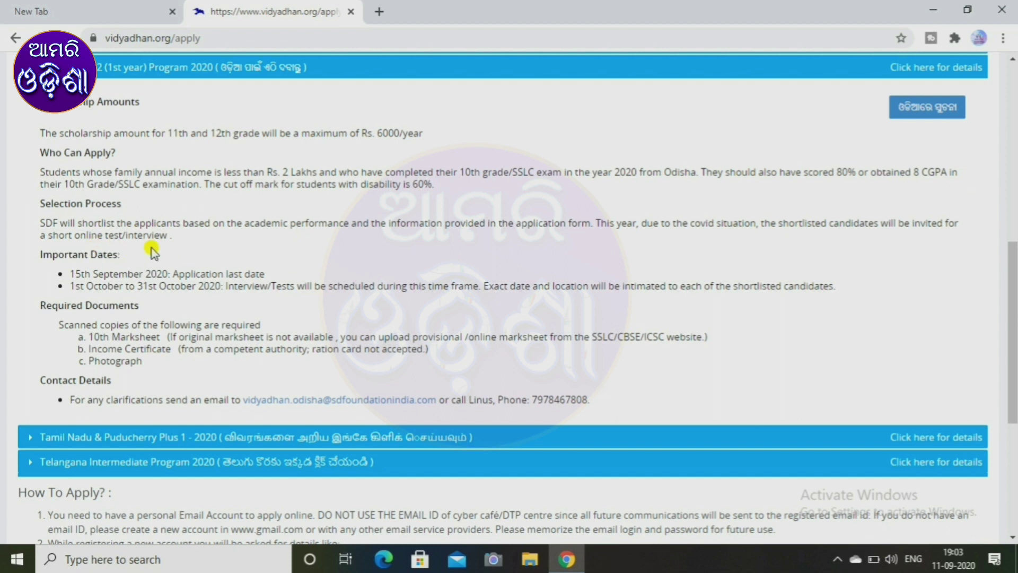
scroll(156, 250, "down", 1)
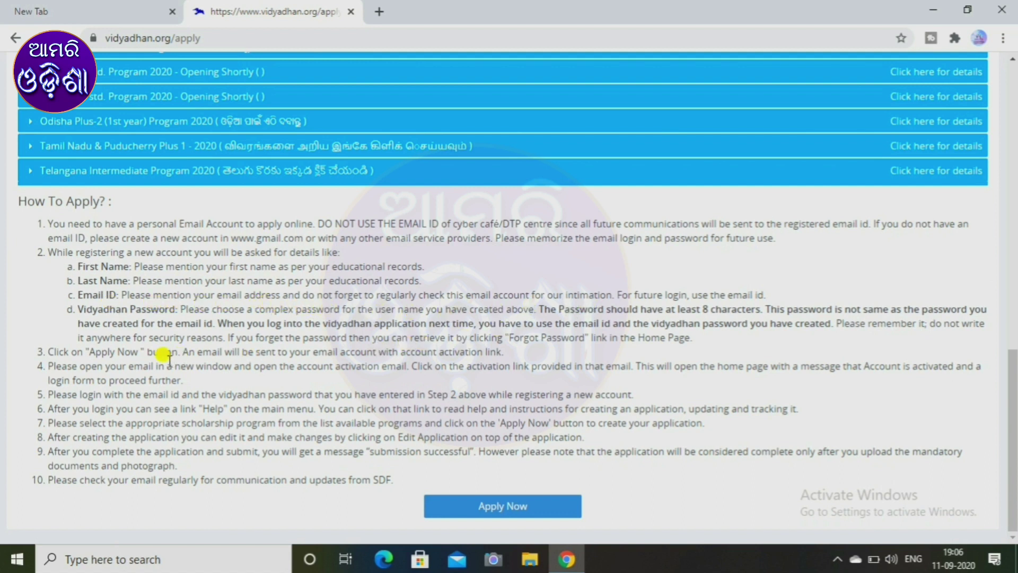
Go to Student Registration and fill the name and email from the saved autofill entry.
left_click(449, 510)
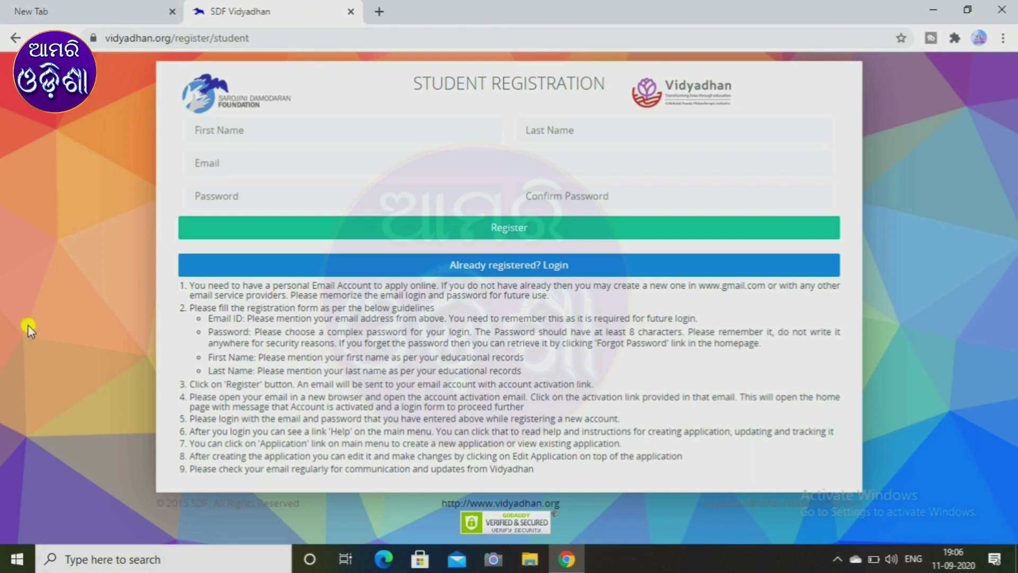
left_click(237, 133)
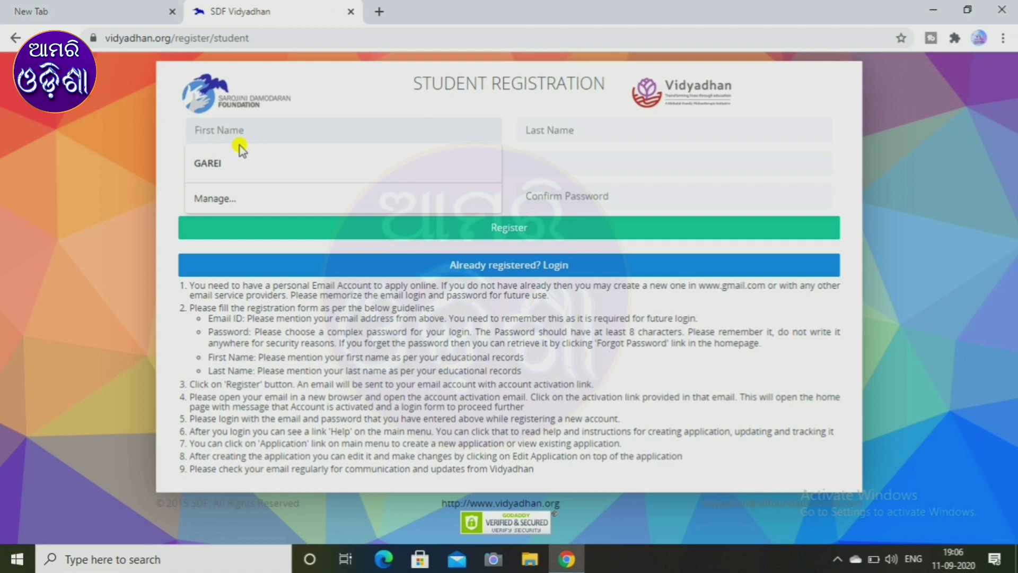
type("s")
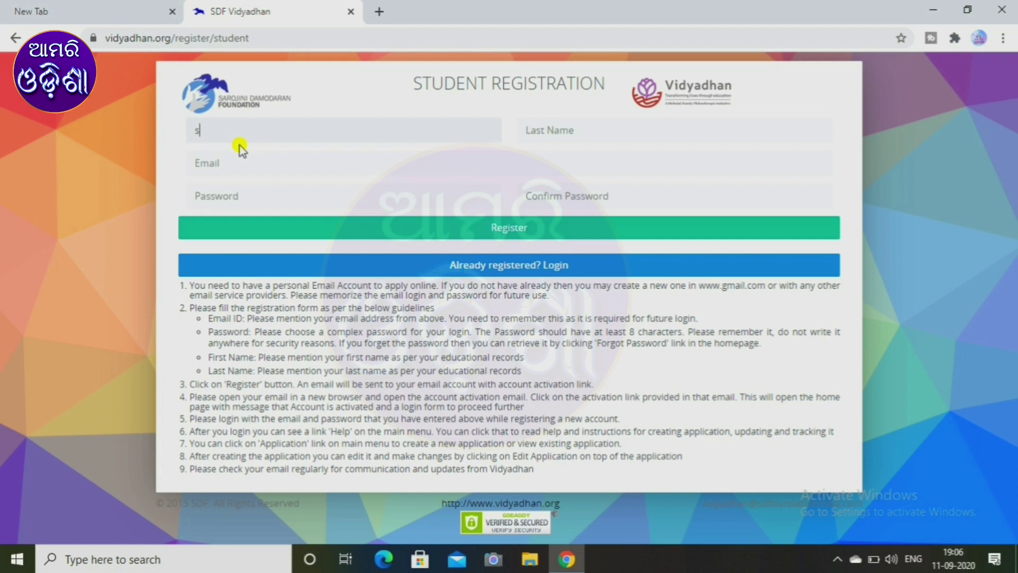
key("BackSpace")
key("Down")
key("Return")
Enter and confirm the account password, then submit the registration.
key("Tab")
key("Tab")
key("Tab")
type("••")
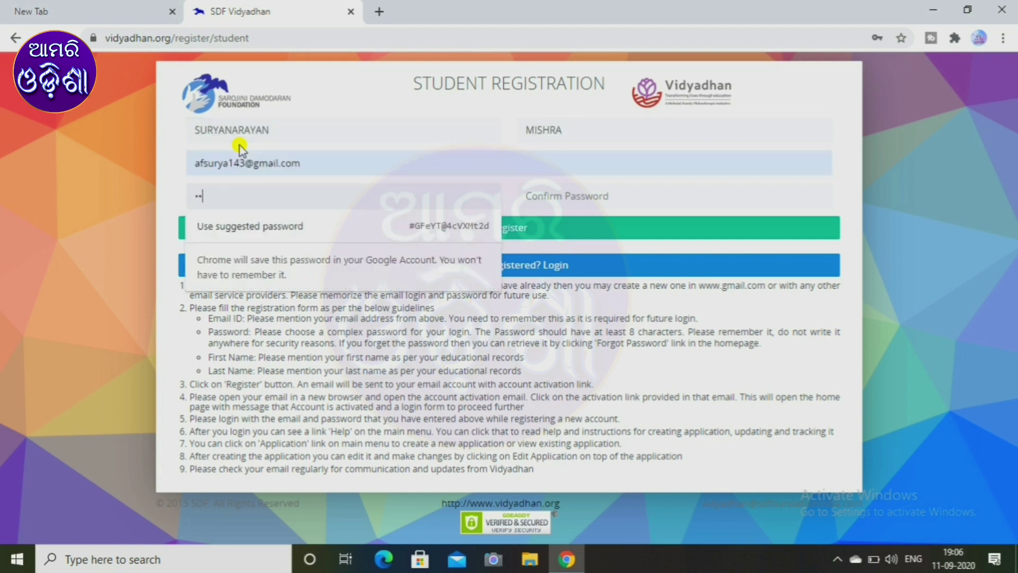
type("••••••")
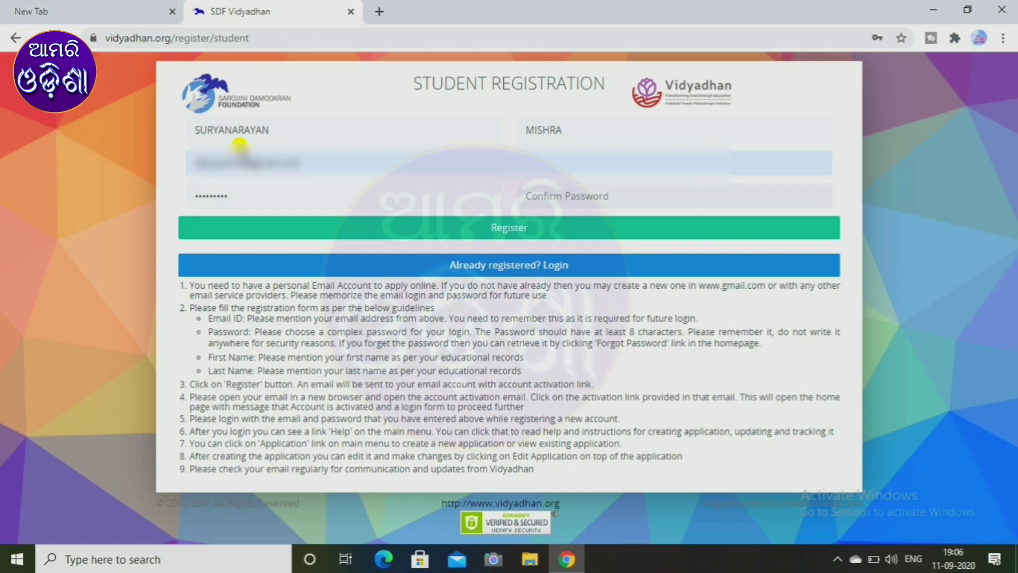
key("Tab")
type("•")
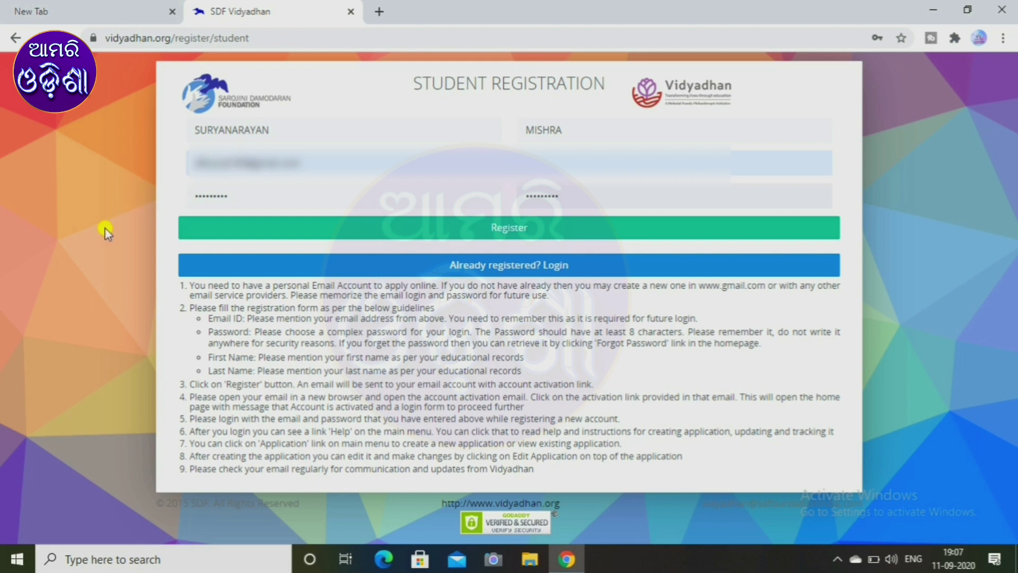
left_click(252, 225)
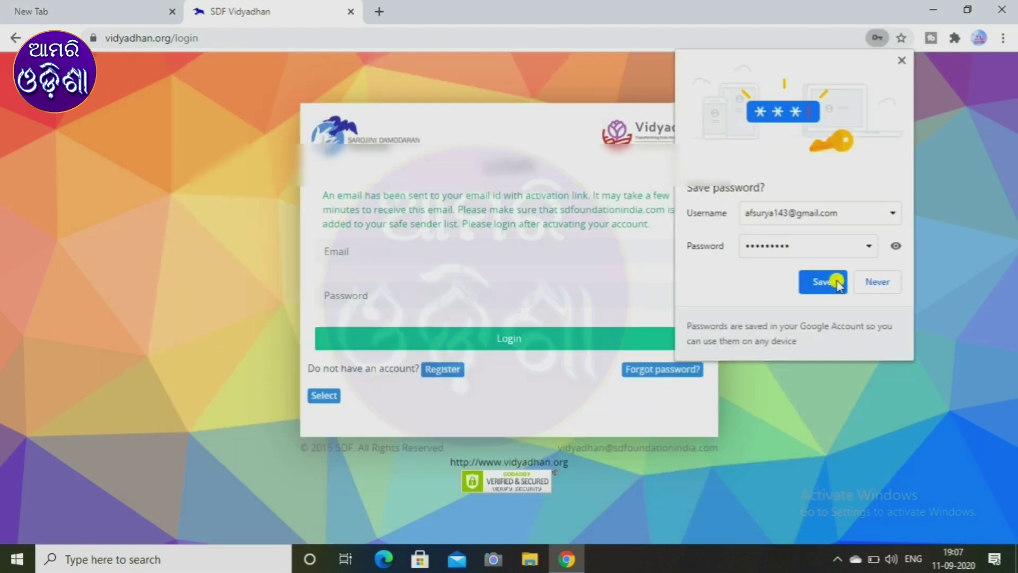
Dismiss the save-password prompt and enter the registered login email and password.
left_click(876, 281)
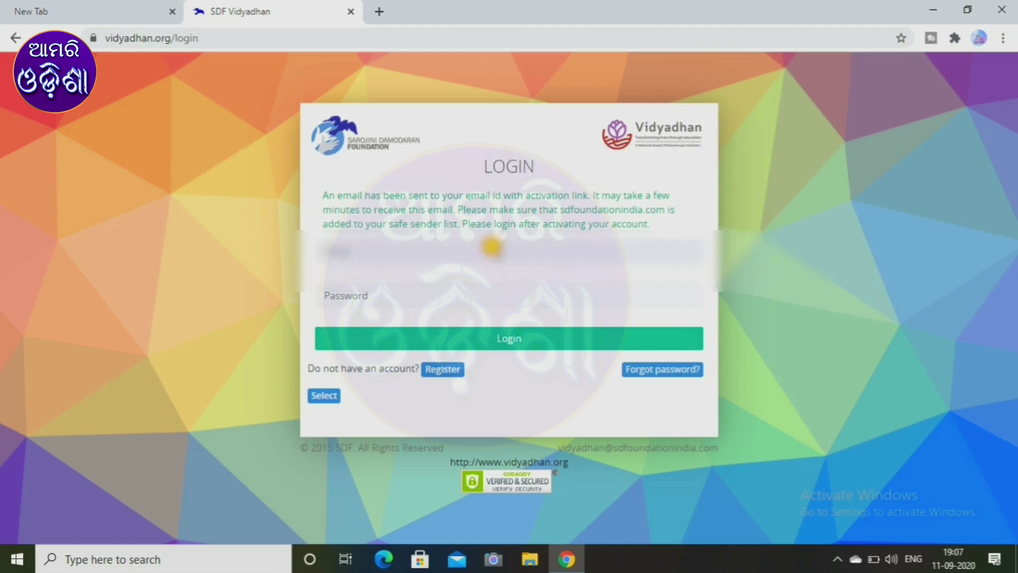
left_click(493, 247)
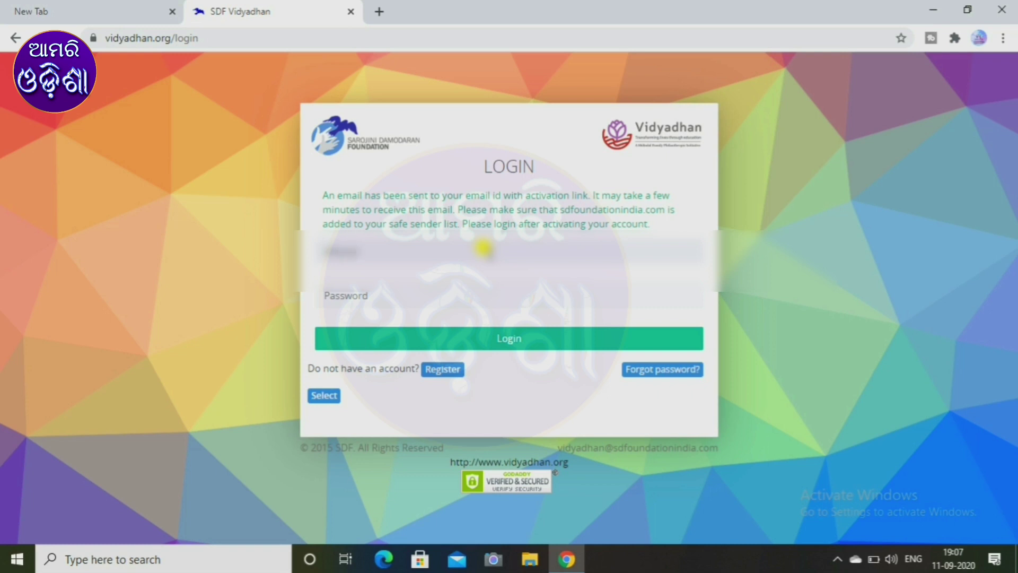
type("12345678")
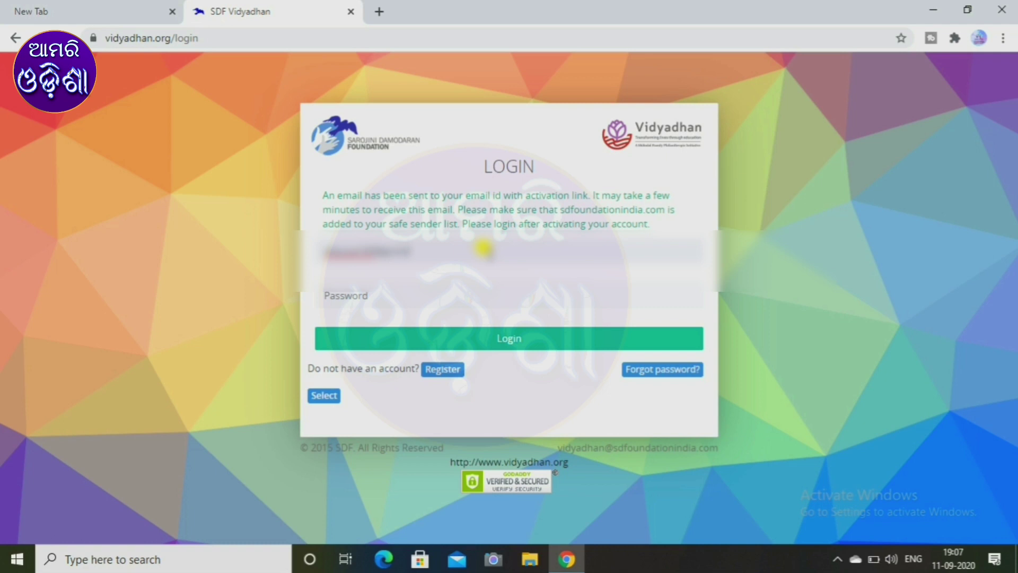
key("Tab")
type("•")
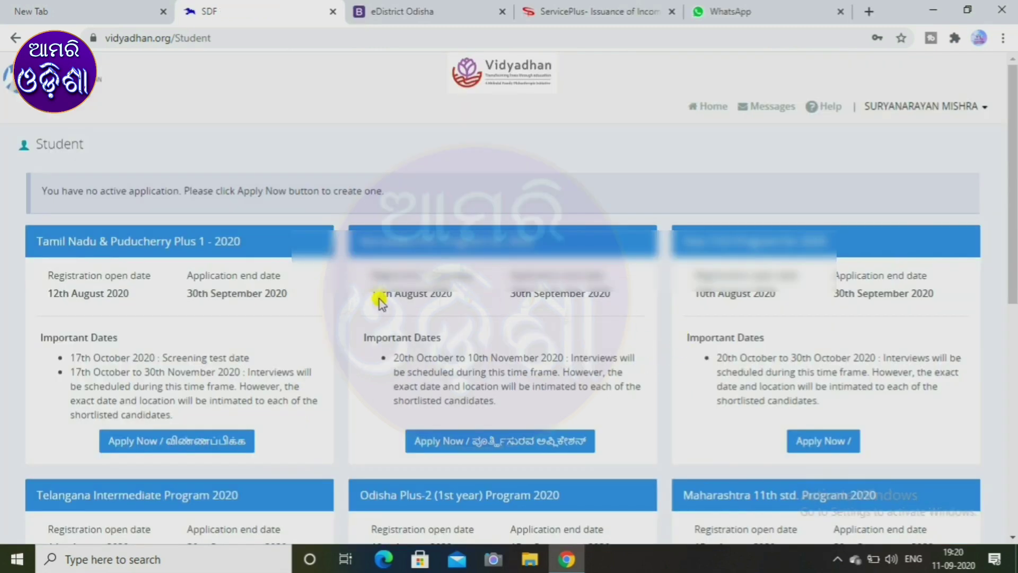
Scroll to the Odisha Plus-2 (1st year) Program 2020 card and choose Apply Now.
scroll(377, 297, "down", 2)
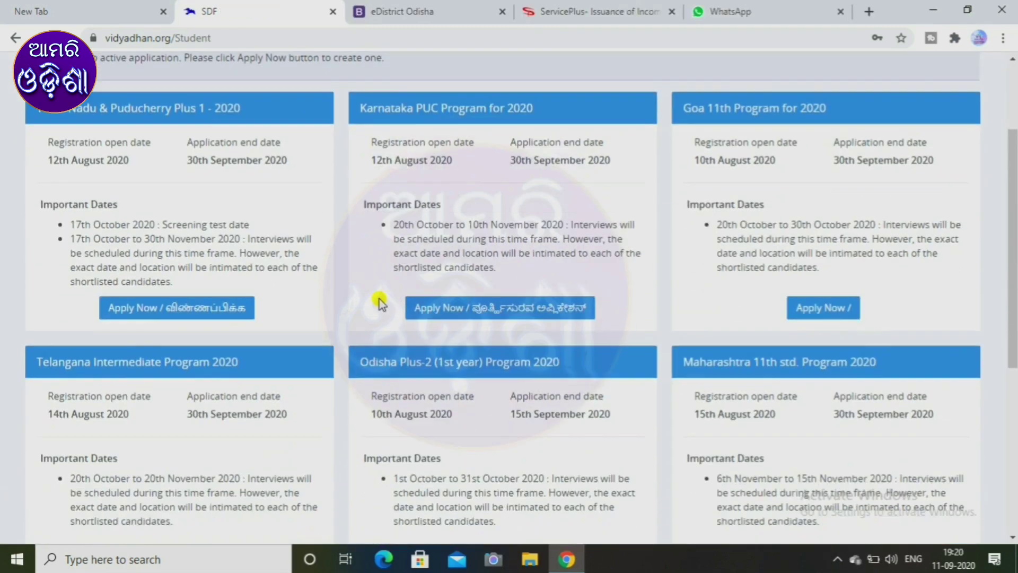
scroll(377, 298, "down", 2)
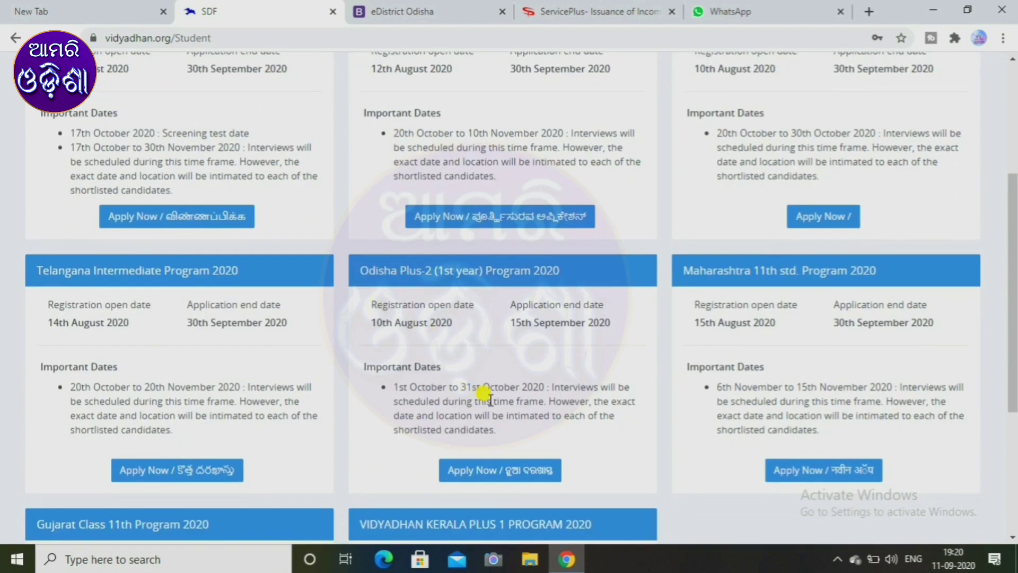
left_click(489, 470)
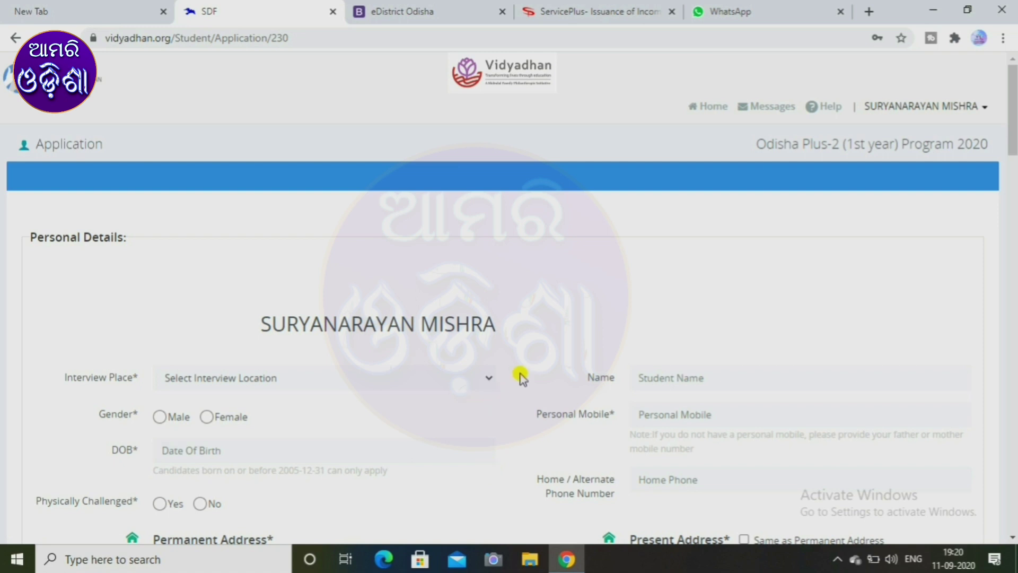
Set the interview place to Online.
scroll(523, 373, "down", 3)
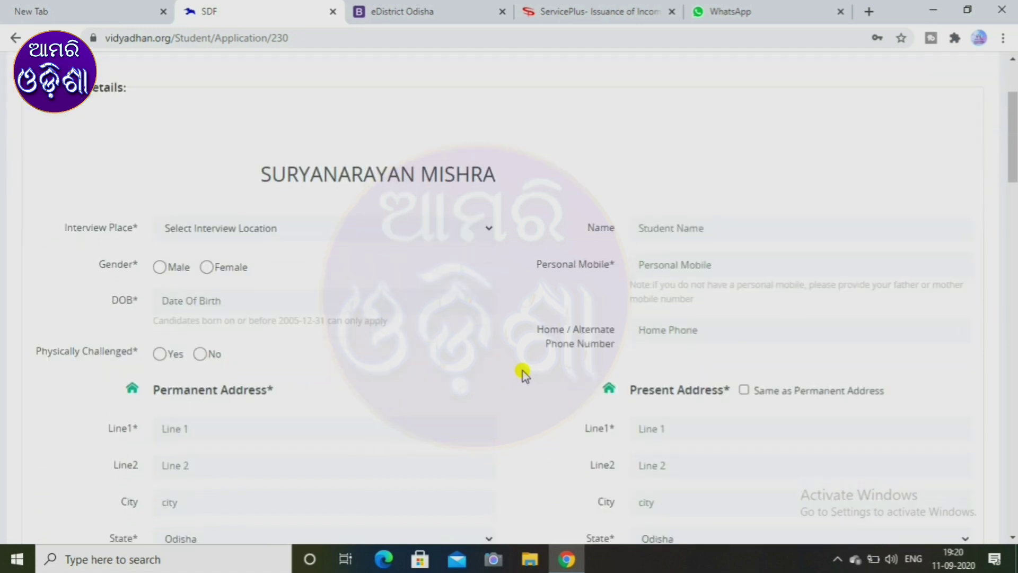
scroll(523, 374, "down", 3)
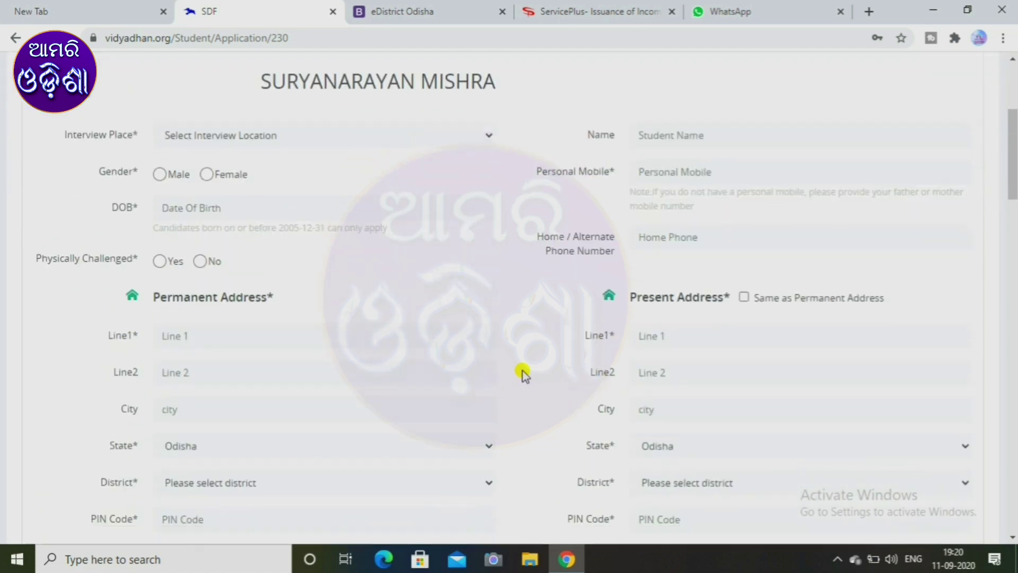
scroll(522, 374, "up", 2)
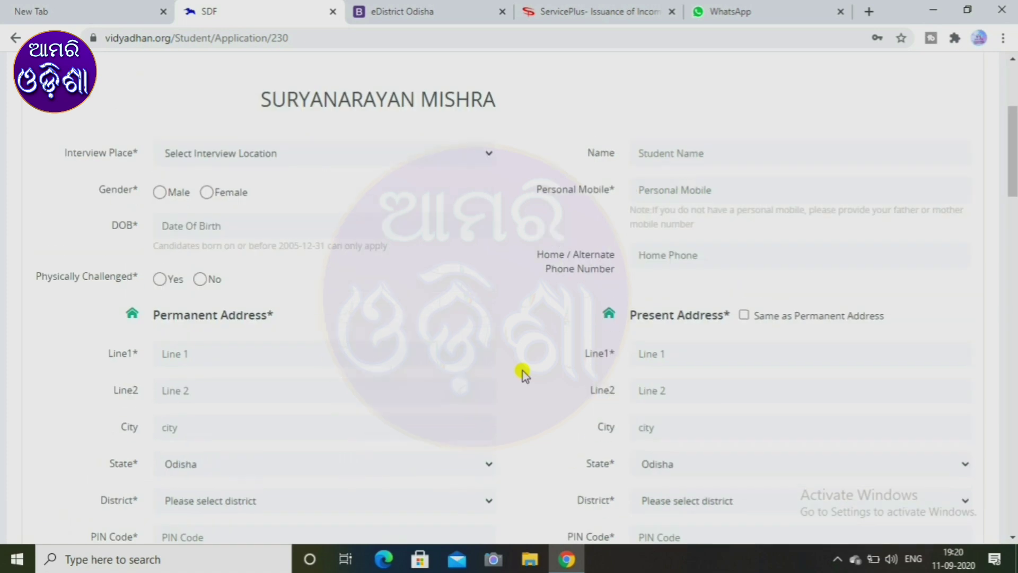
left_click(253, 150)
left_click(245, 191)
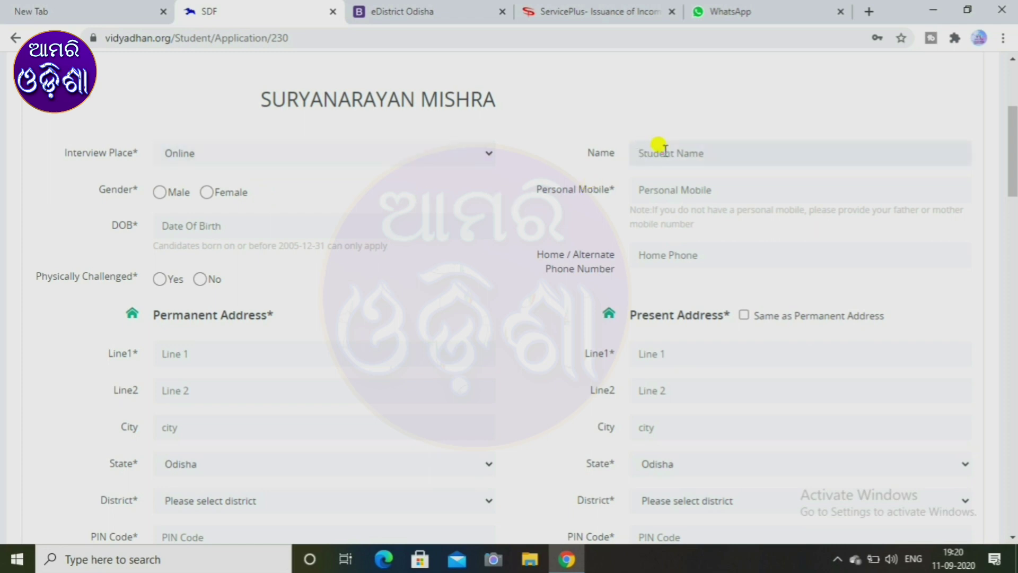
Enter the student's name, set gender Male, and fill the mobile number from autofill.
left_click(665, 150)
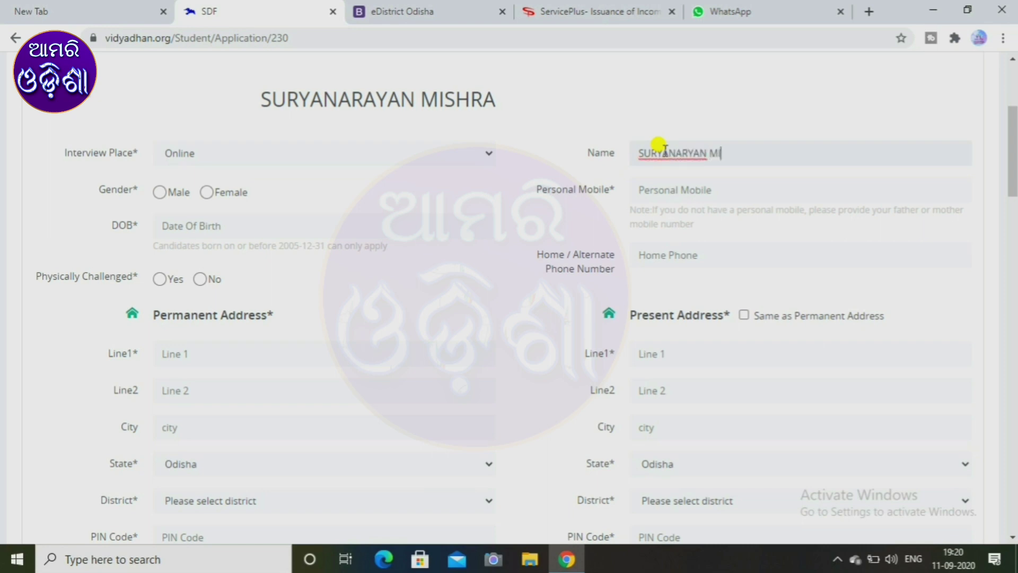
left_click(165, 194)
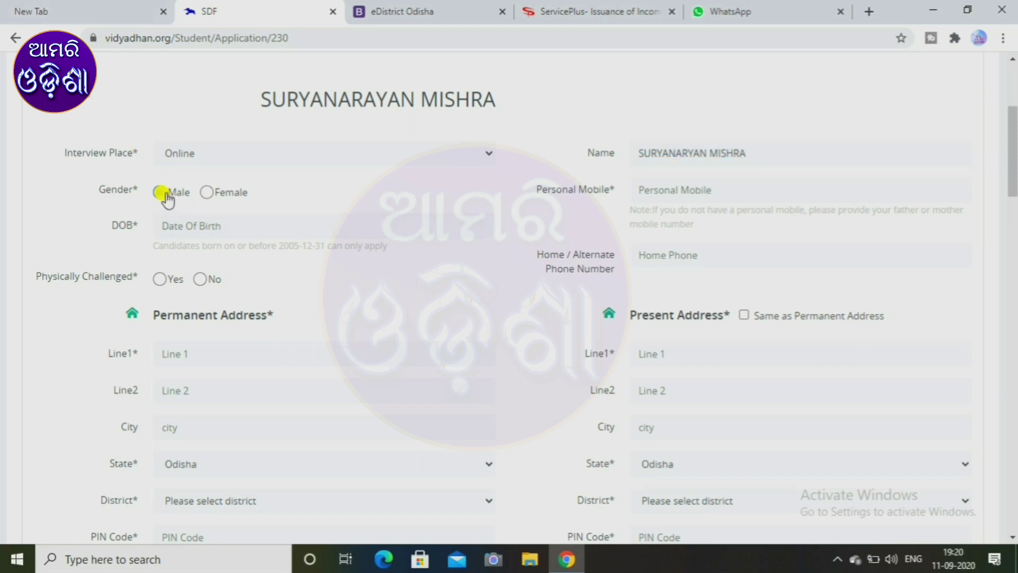
left_click(648, 185)
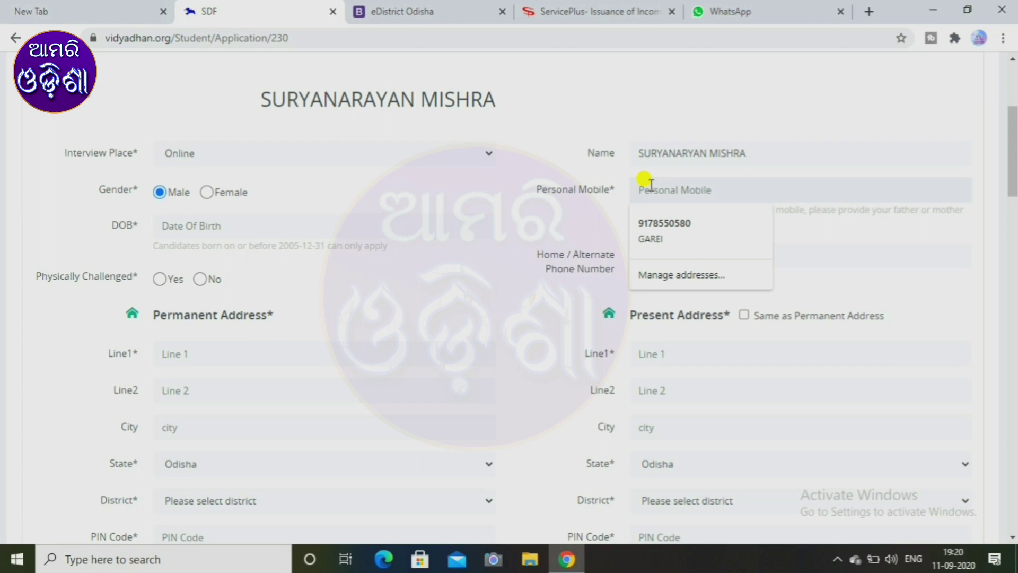
left_click(668, 221)
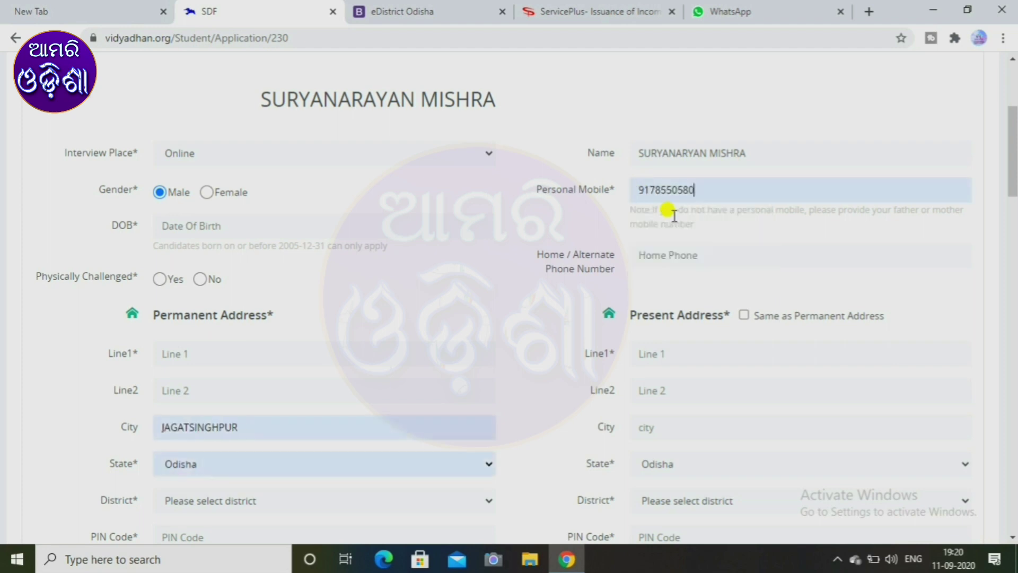
Enter the date of birth and mark physically challenged as No.
left_click(217, 228)
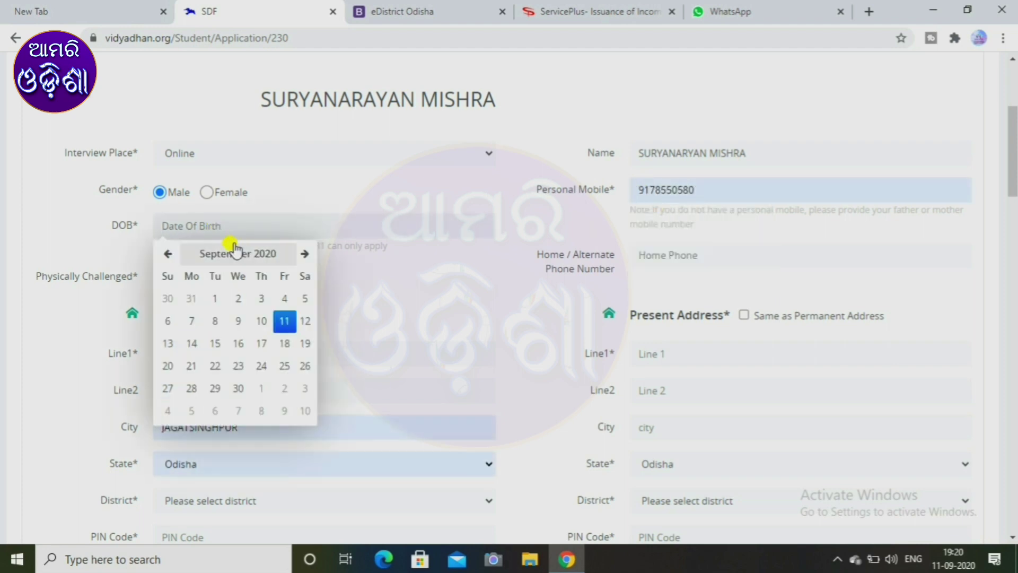
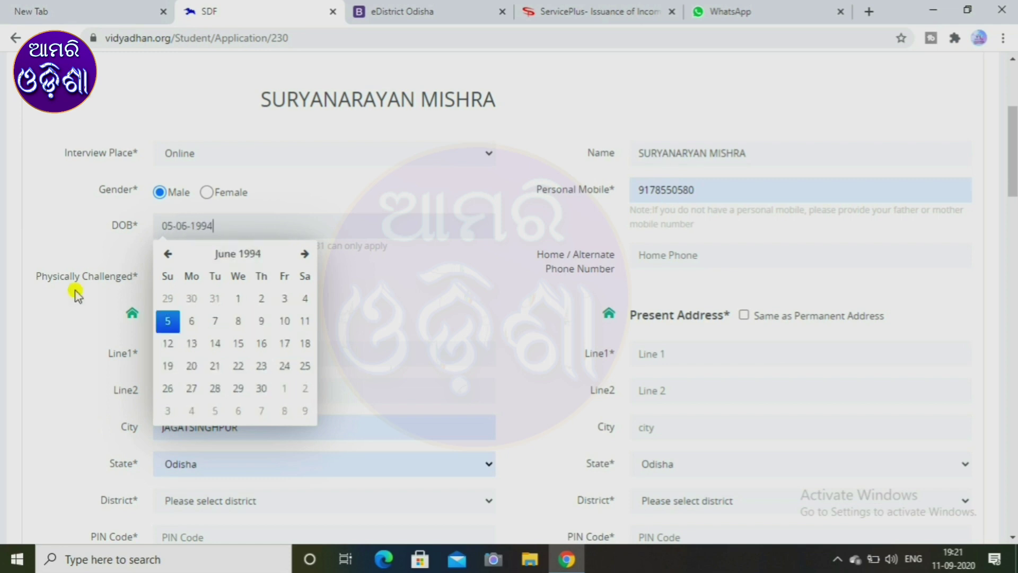
left_click(395, 318)
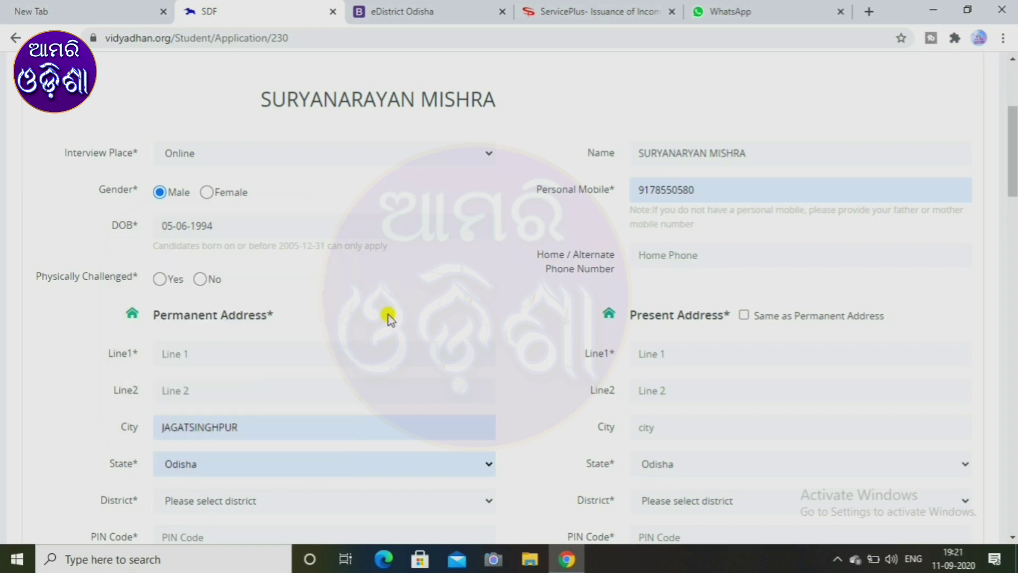
left_click(159, 279)
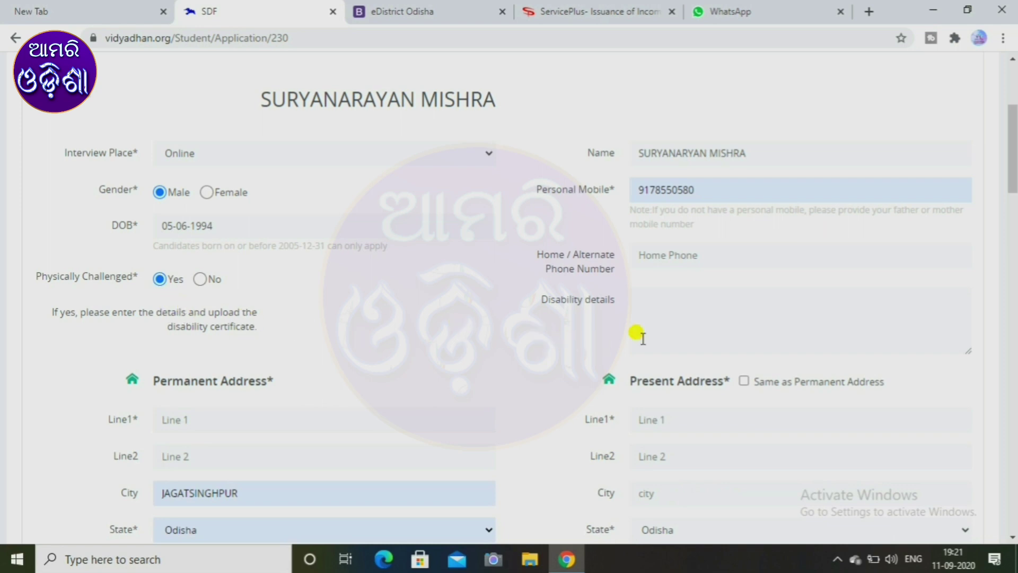
left_click(201, 279)
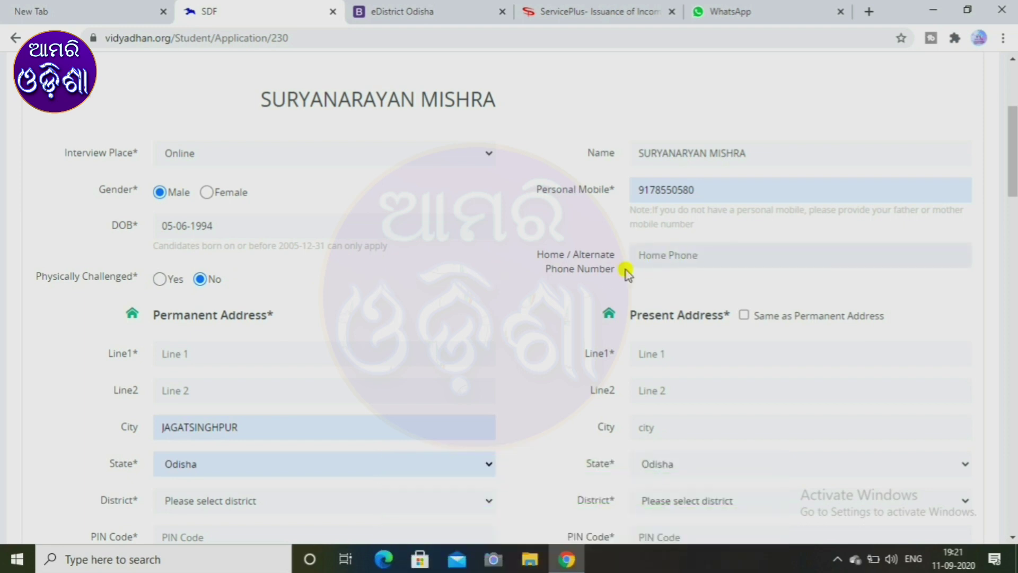
Enter the first permanent address line and bring up the District choices.
left_click(197, 354)
type("GARE")
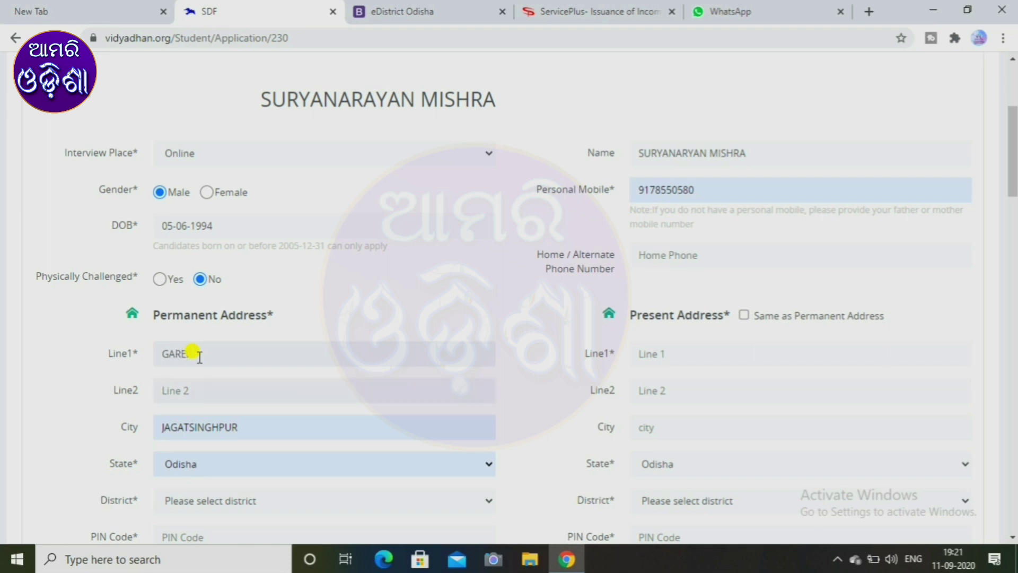
type("LATHANG")
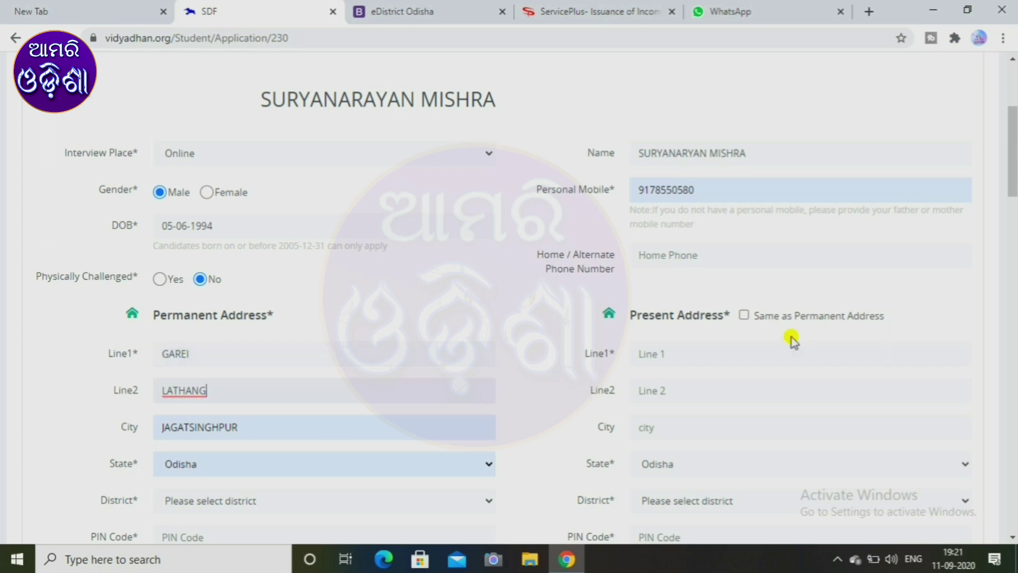
scroll(477, 405, "down", 3)
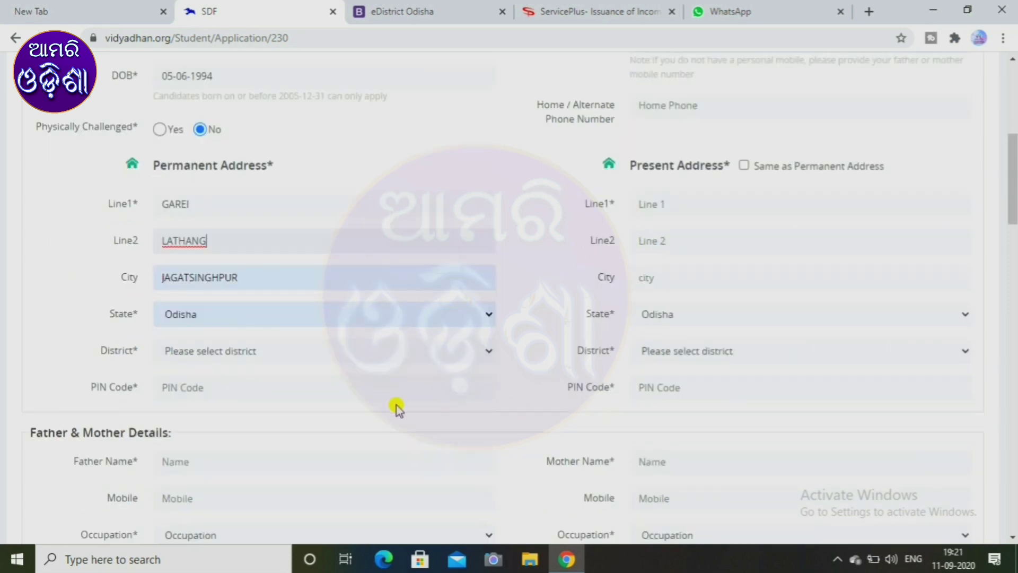
left_click(238, 350)
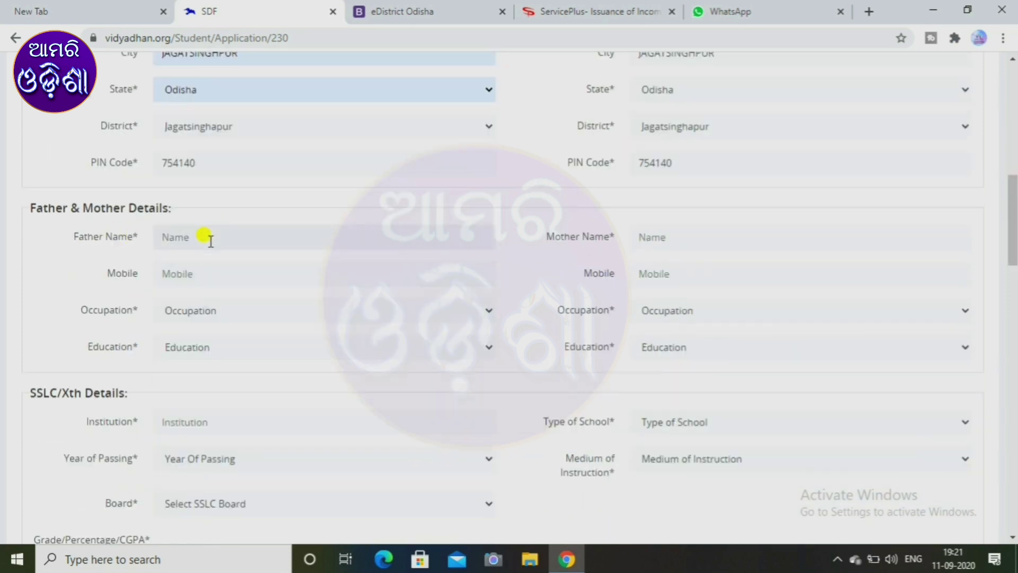
left_click(213, 241)
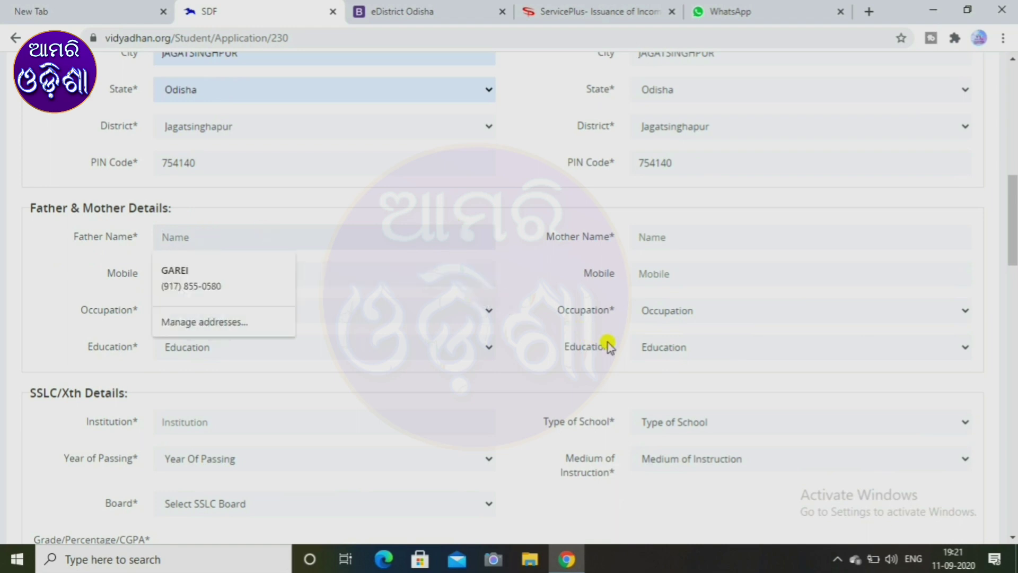
left_click(532, 322)
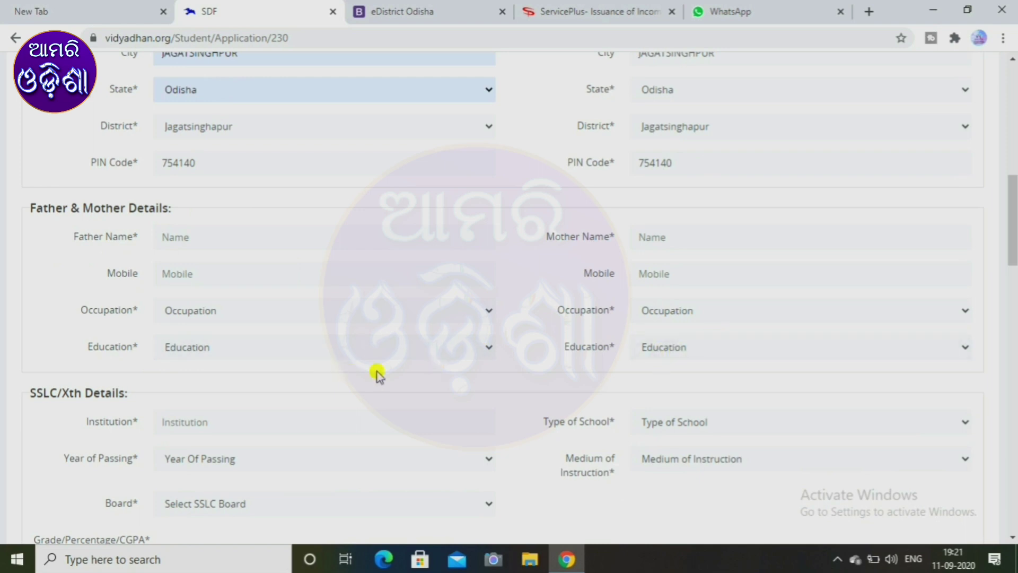
scroll(378, 375, "down", 3)
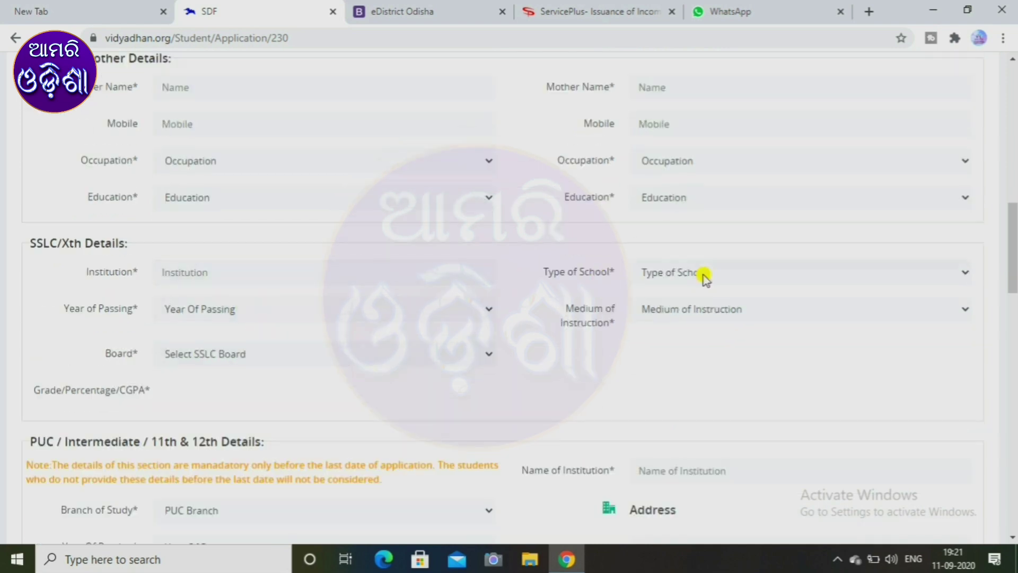
scroll(359, 355, "down", 3)
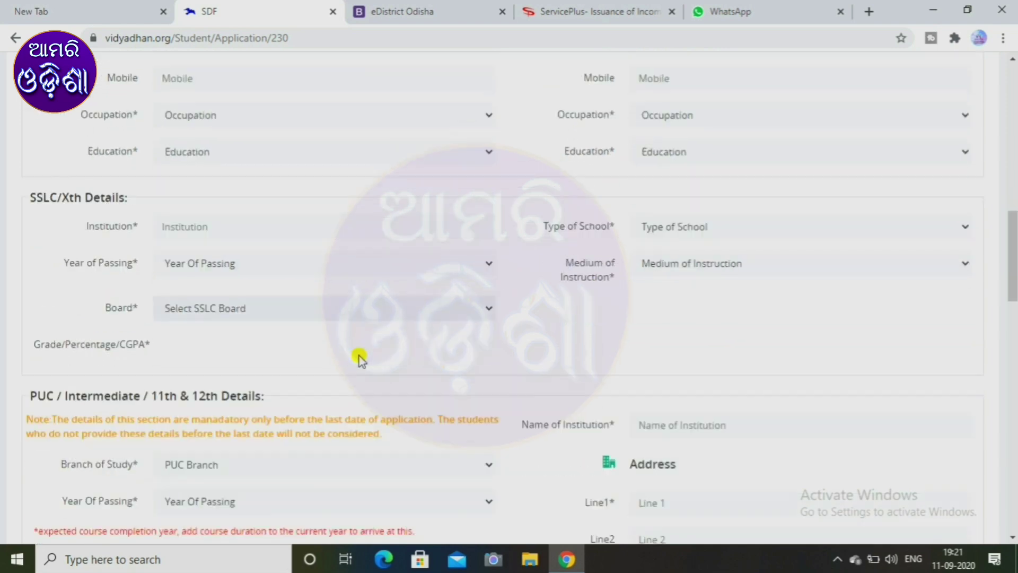
scroll(358, 358, "up", 2)
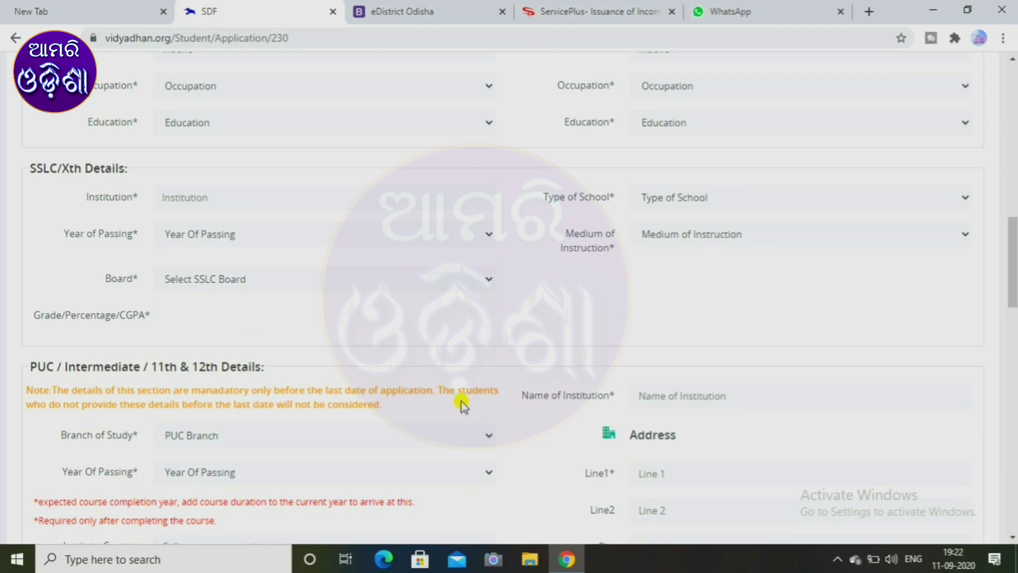
scroll(463, 405, "down", 2)
left_click(417, 371)
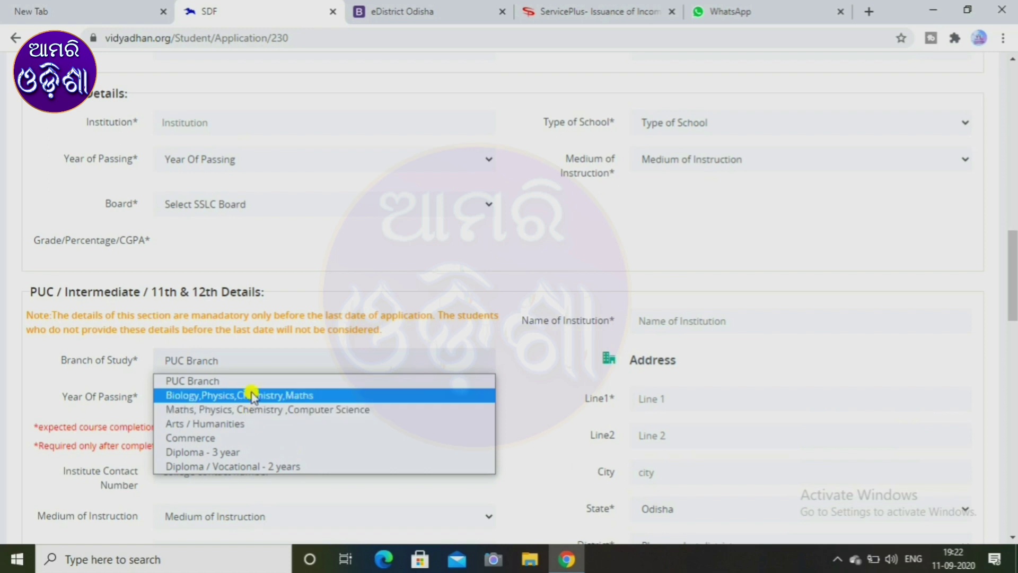
left_click(532, 359)
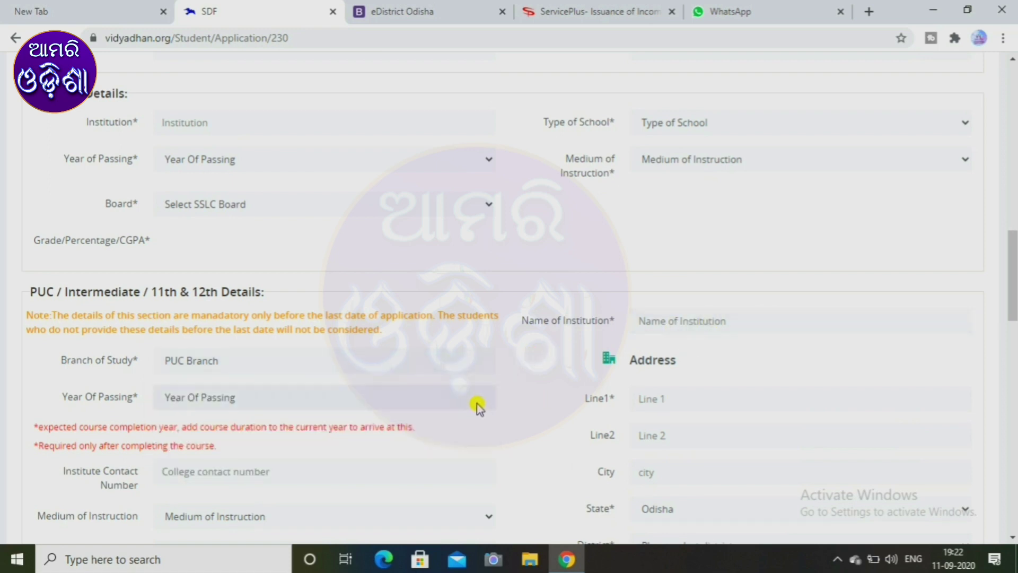
scroll(477, 403, "down", 2)
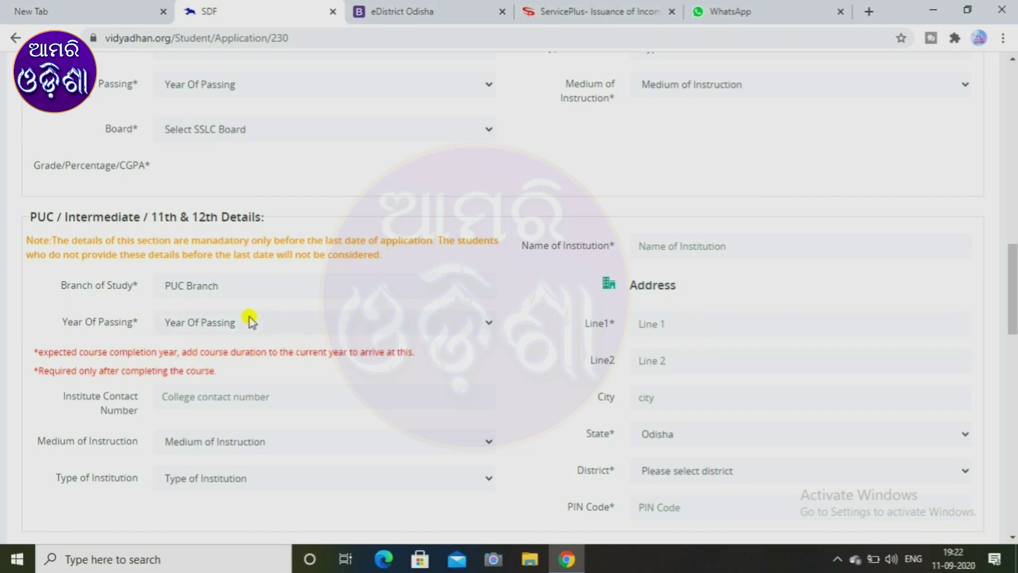
left_click(345, 324)
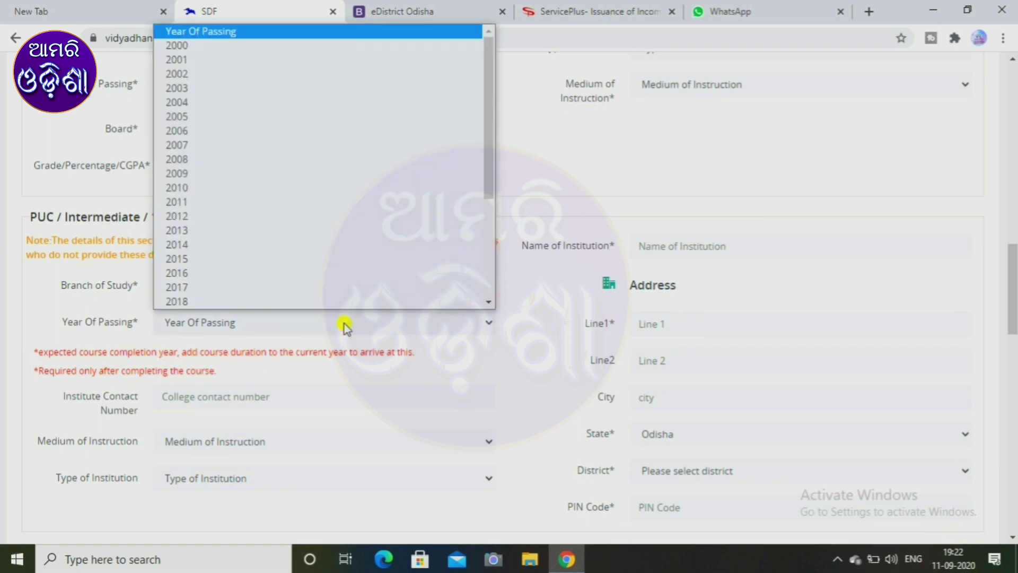
scroll(312, 186, "down", 3)
left_click(460, 366)
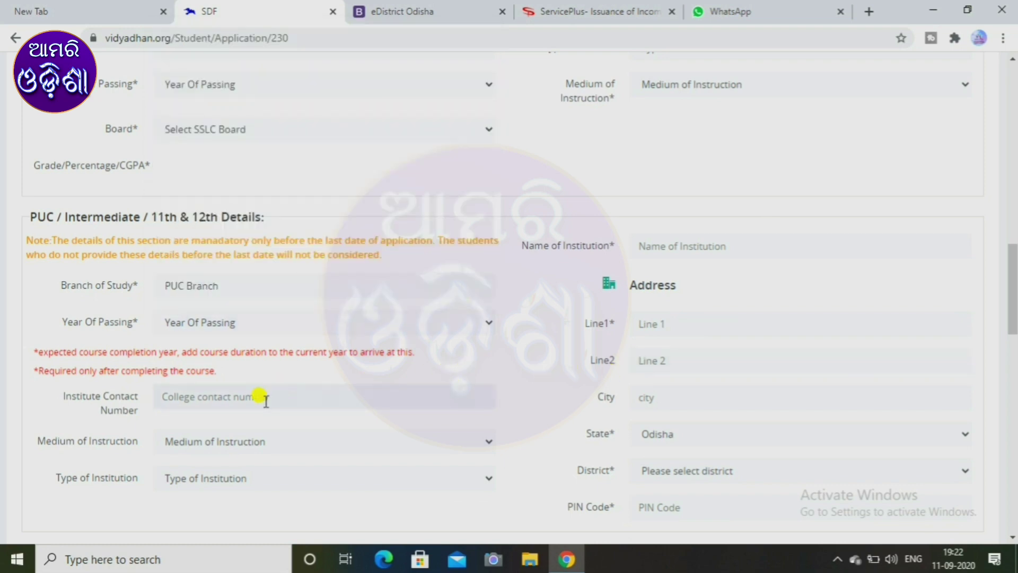
scroll(265, 400, "down", 1)
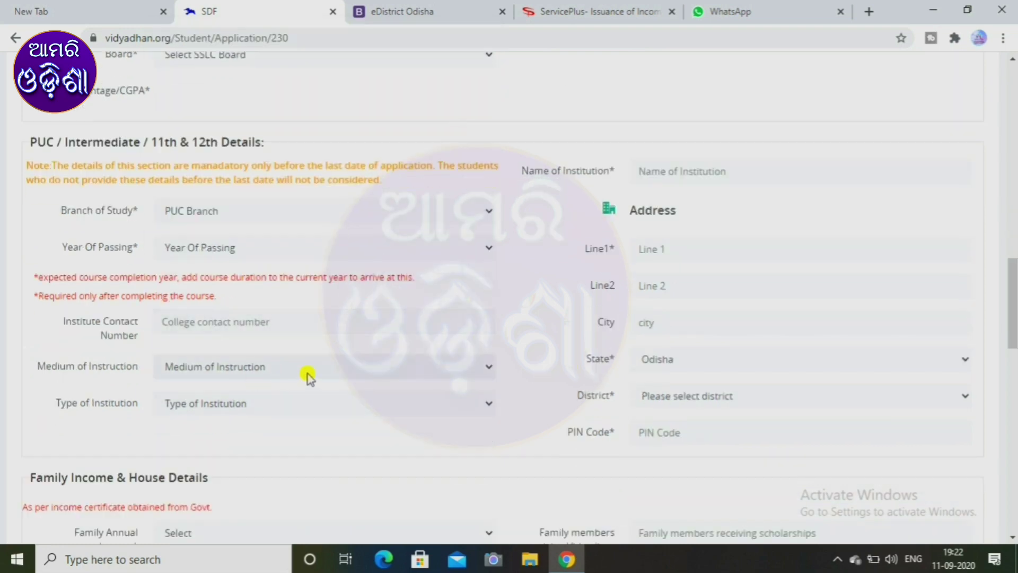
left_click(308, 373)
left_click(308, 373)
left_click(317, 404)
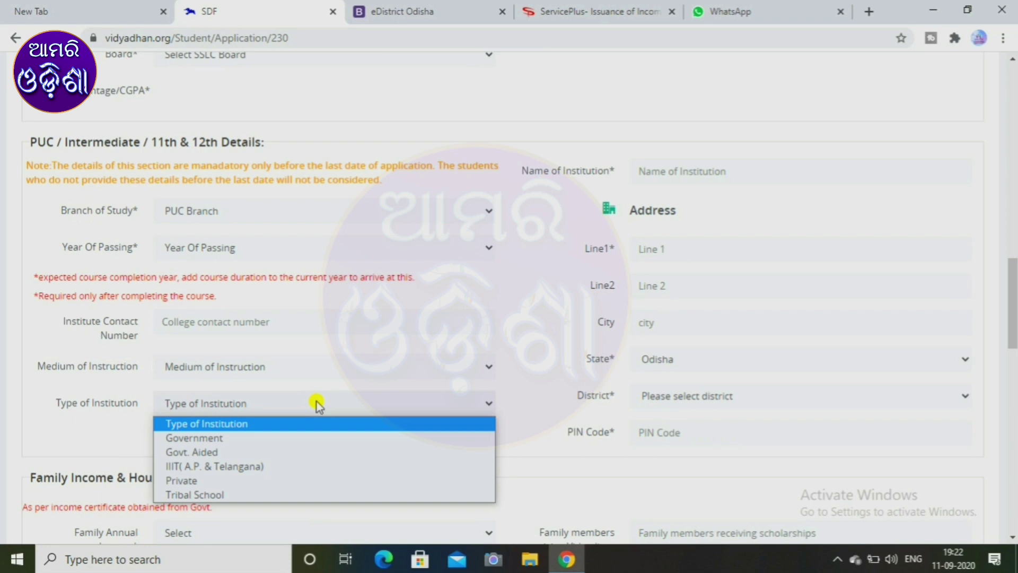
left_click(317, 403)
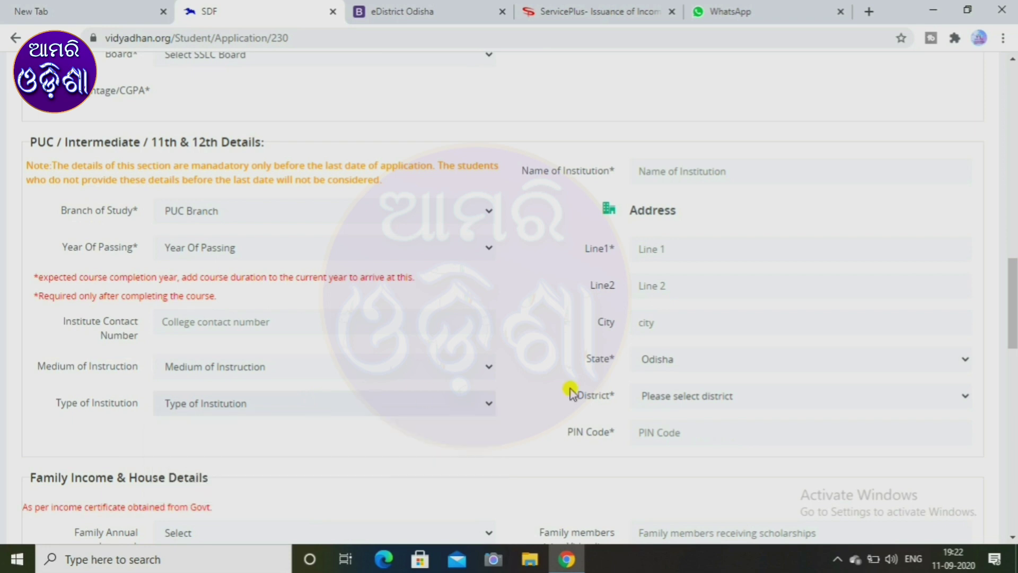
scroll(571, 390, "down", 3)
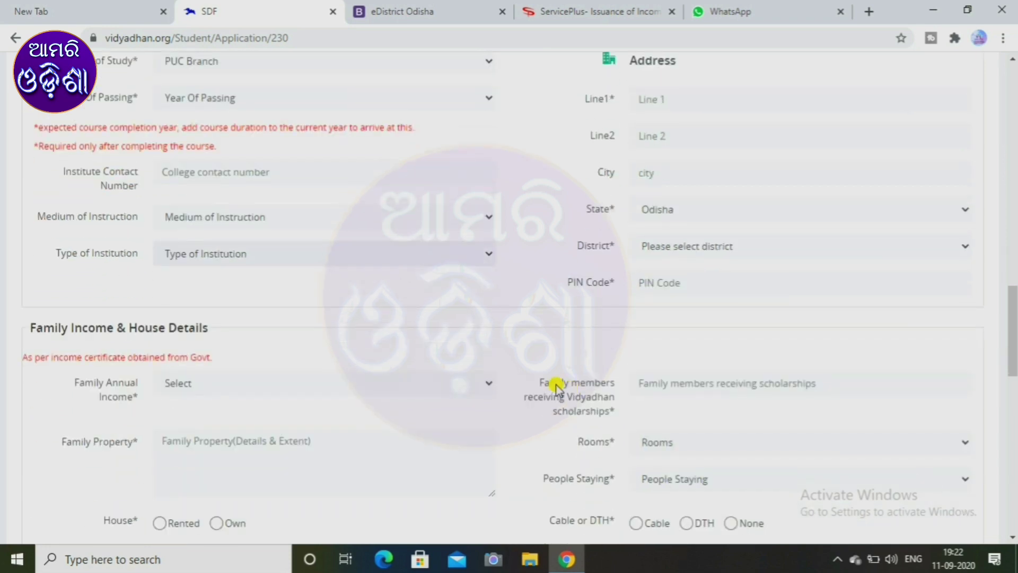
scroll(556, 385, "down", 2)
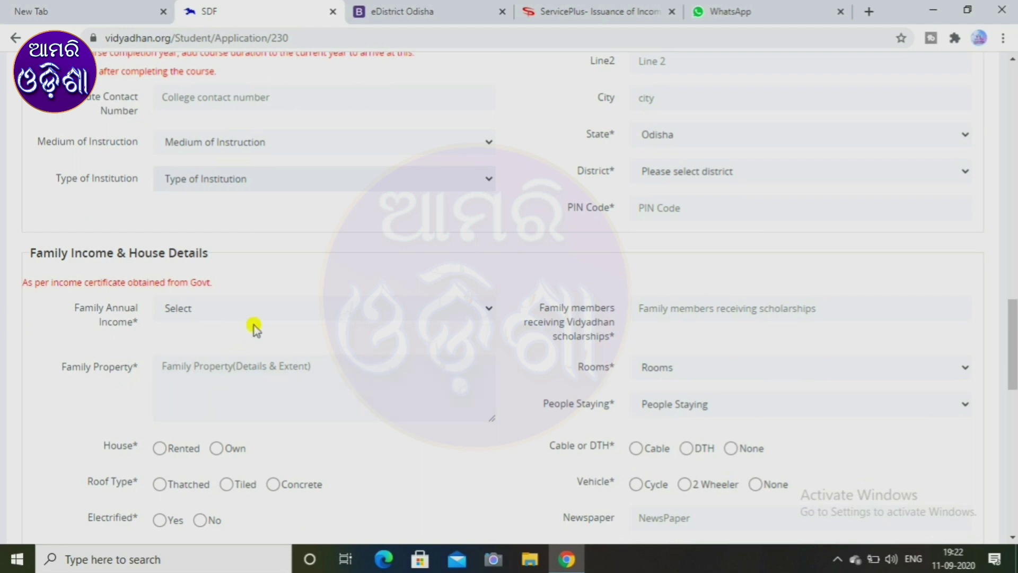
left_click(301, 314)
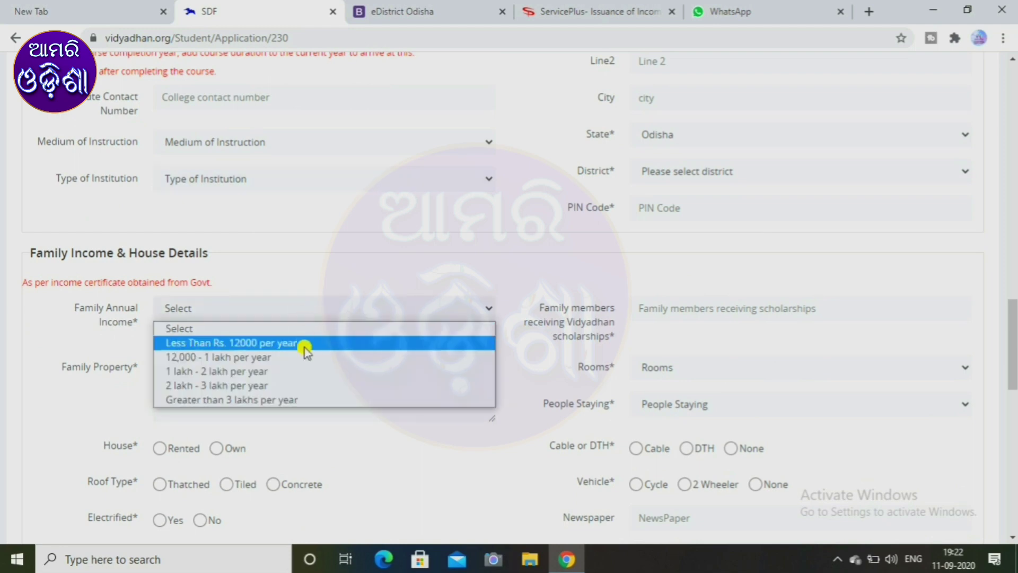
left_click(523, 422)
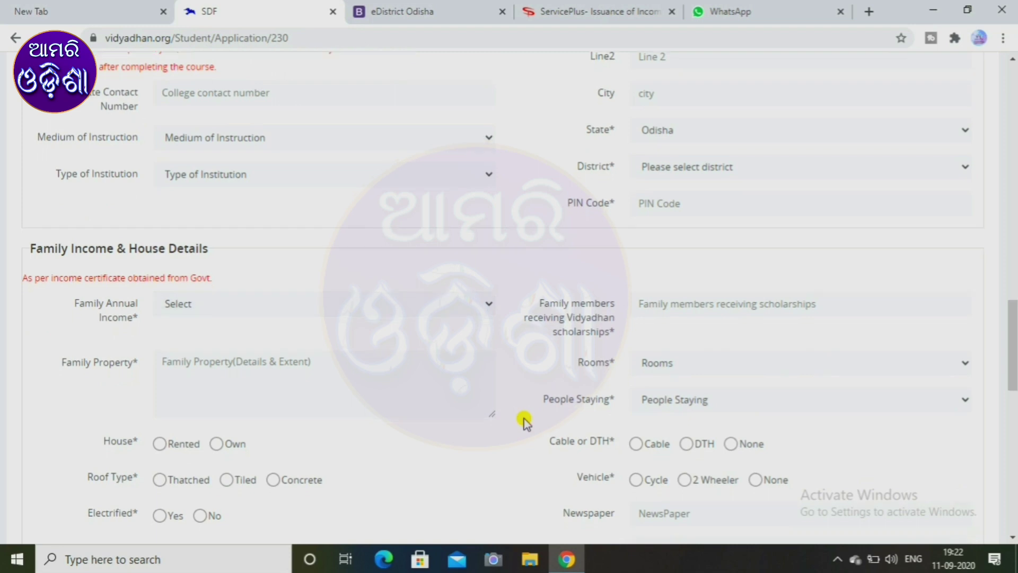
scroll(524, 422, "down", 2)
scroll(524, 422, "down", 2)
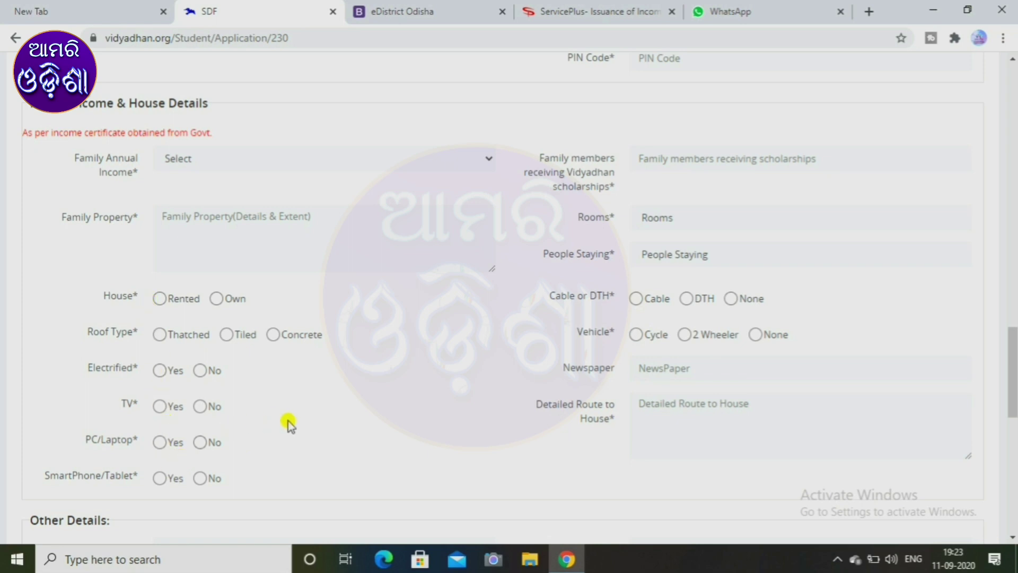
scroll(289, 424, "down", 3)
scroll(288, 421, "down", 2)
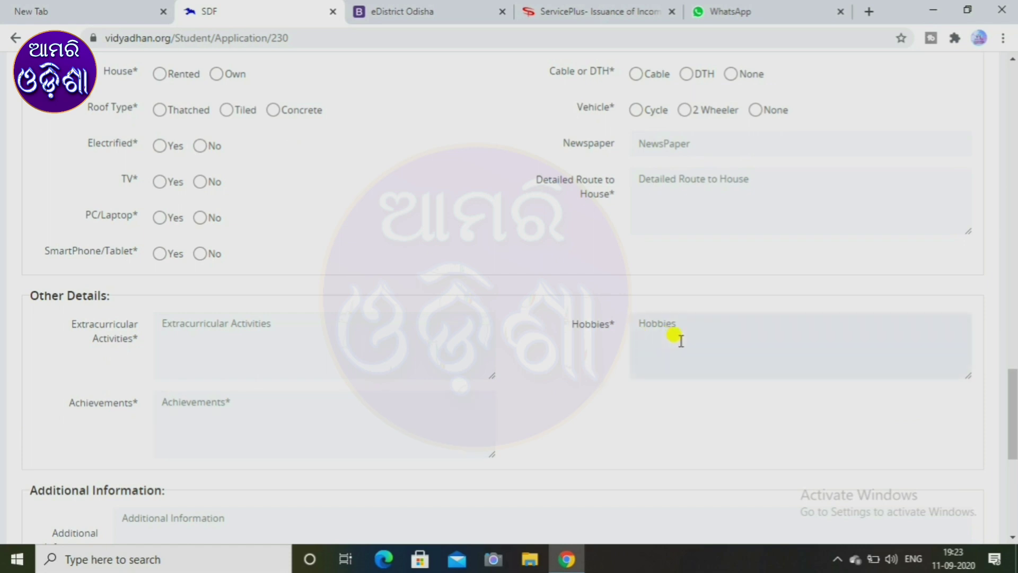
scroll(348, 412, "down", 3)
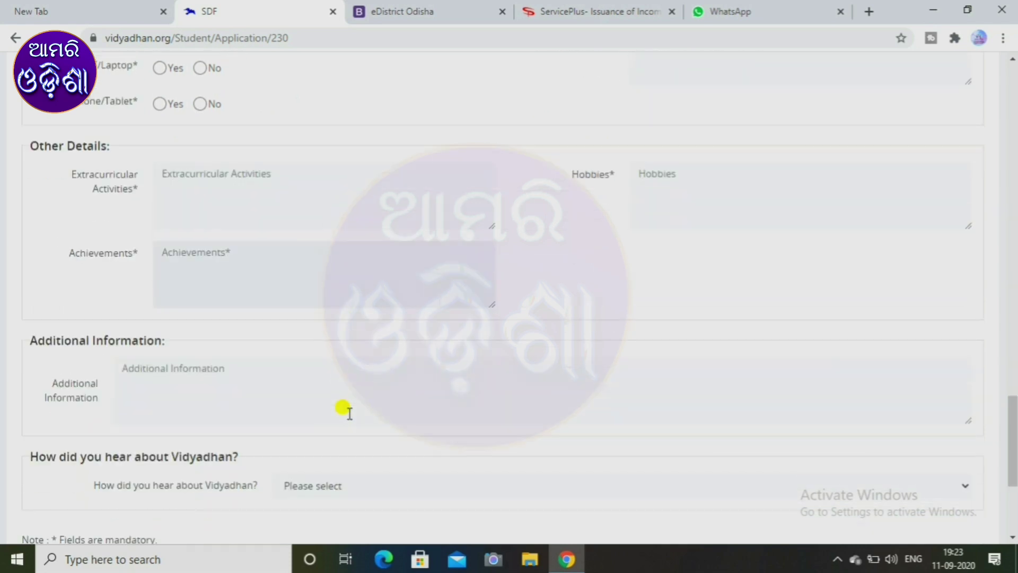
scroll(332, 406, "down", 1)
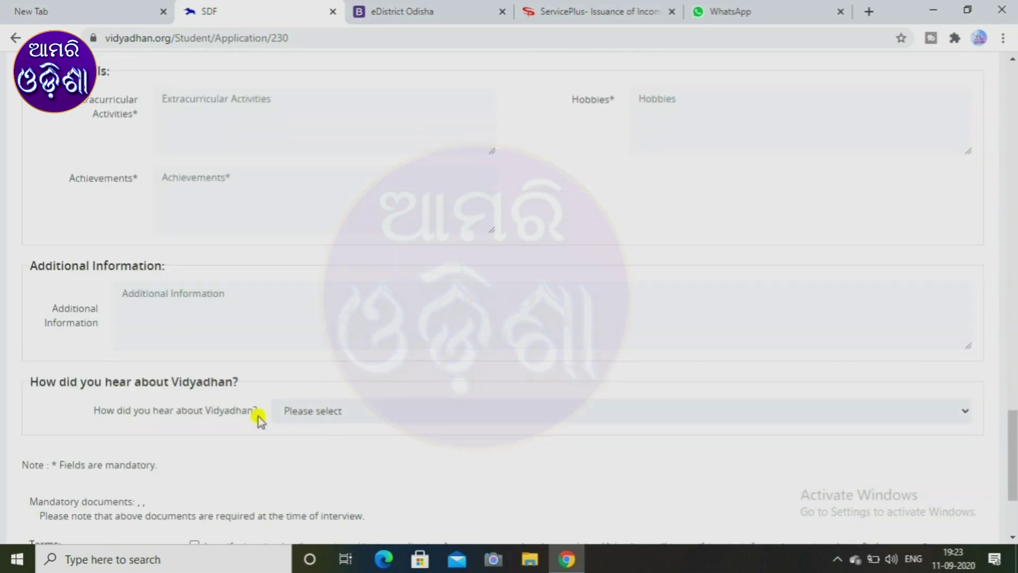
left_click(310, 413)
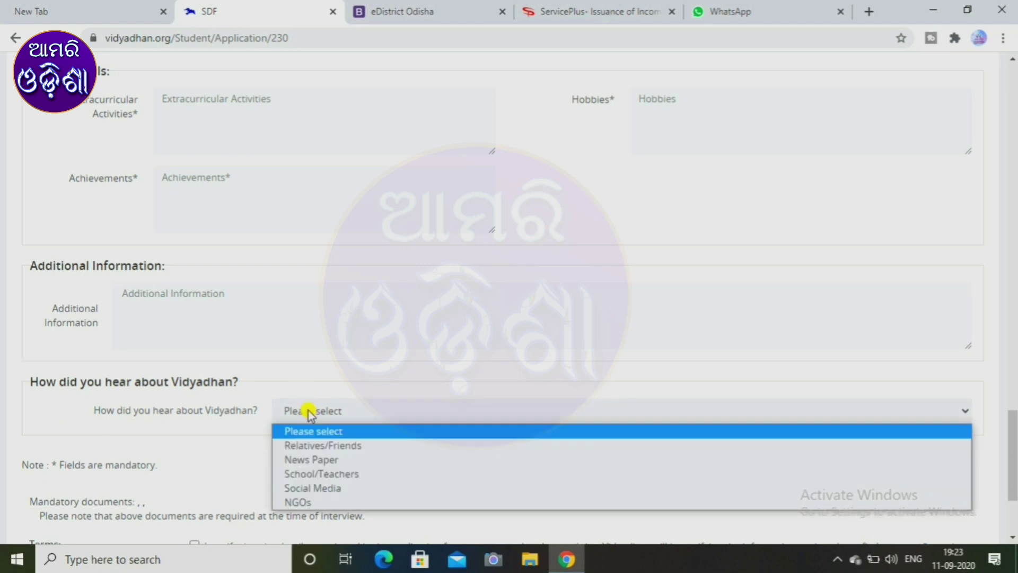
left_click(243, 450)
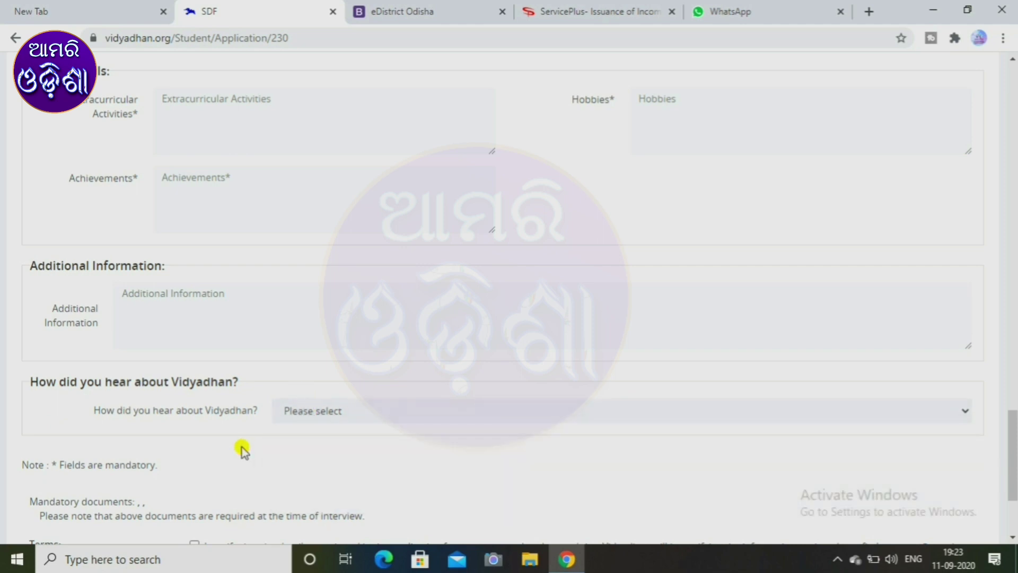
scroll(243, 448, "down", 2)
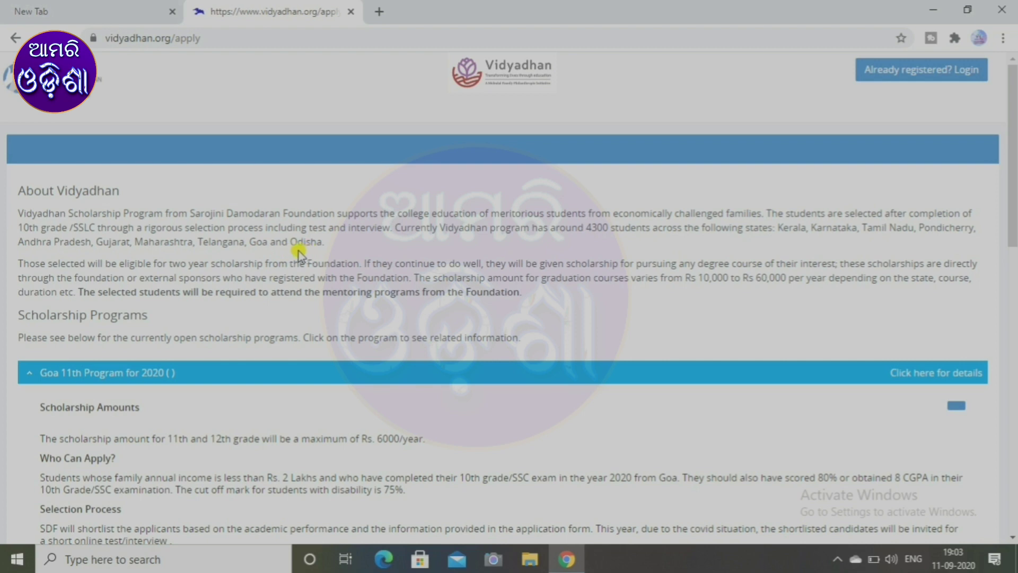
Scroll the apply page to the Scholarship Programs list, Gujarat Class 11th through Telangana Intermediate.
scroll(237, 335, "down", 1)
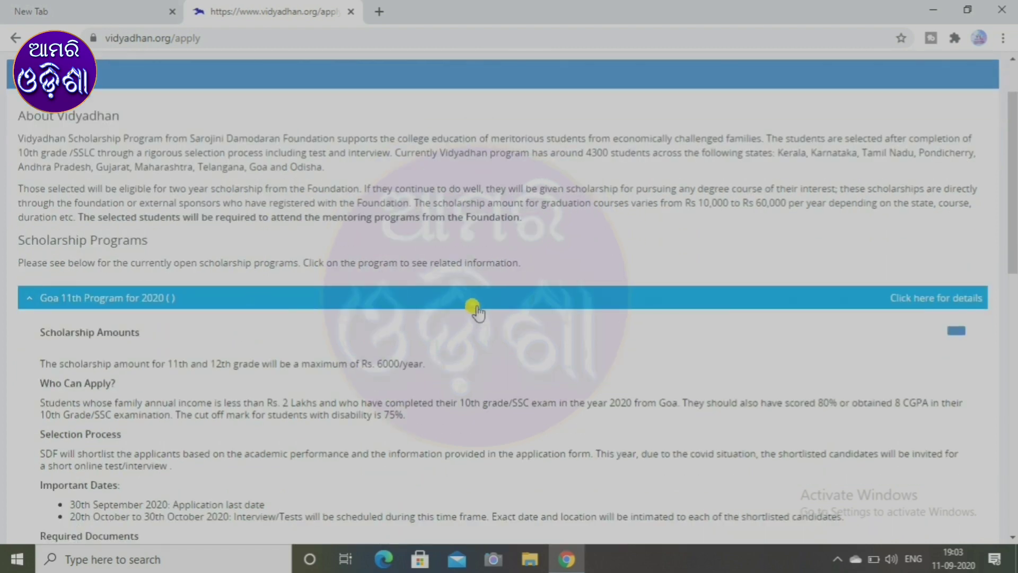
scroll(477, 313, "down", 6)
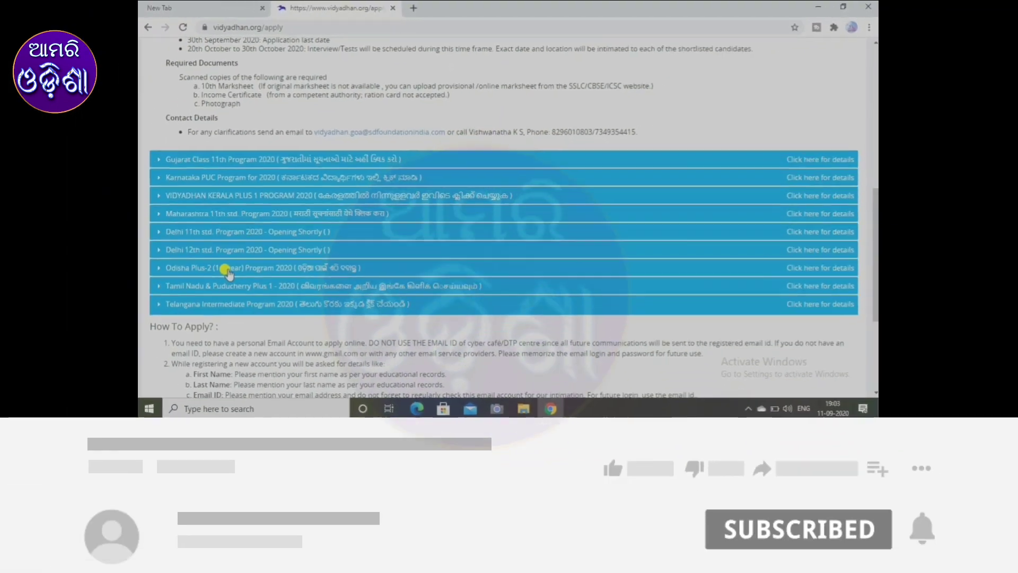
Expand the Odisha Plus-2 Program 2020 details: up to Rs. 6000/year, apply by 15th September 2020.
left_click(344, 376)
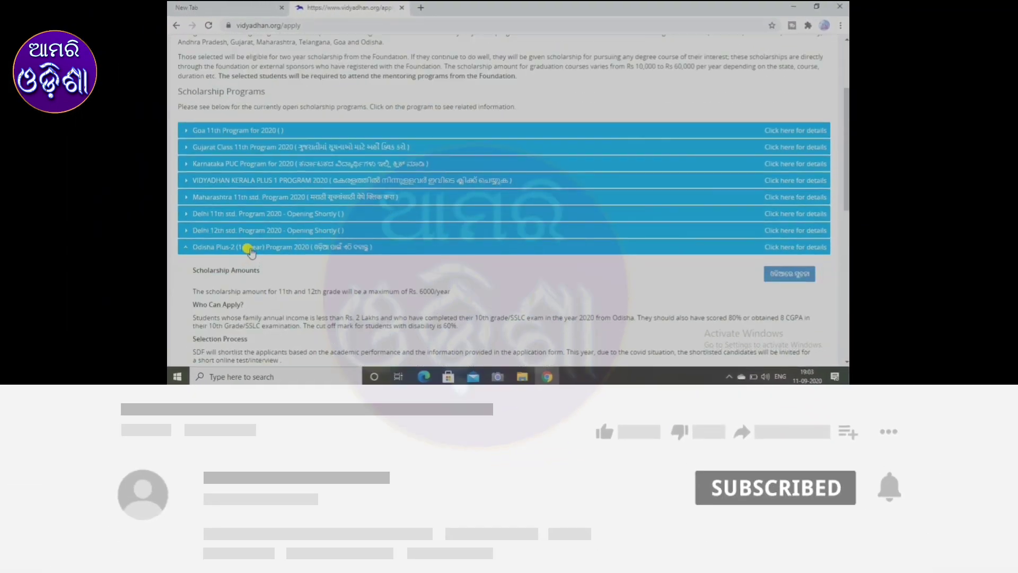
scroll(358, 263, "down", 3)
scroll(359, 262, "down", 3)
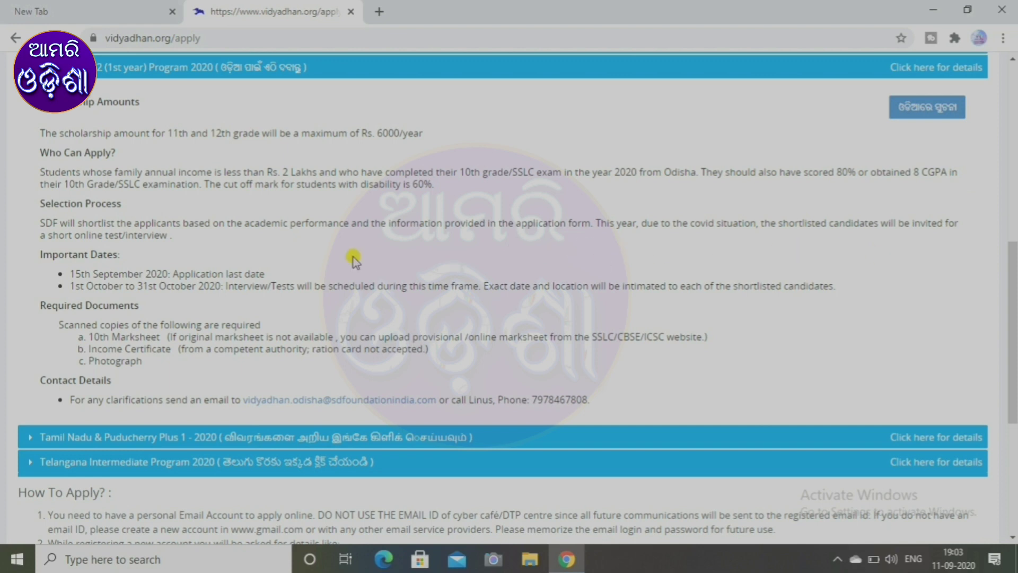
scroll(157, 251, "down", 1)
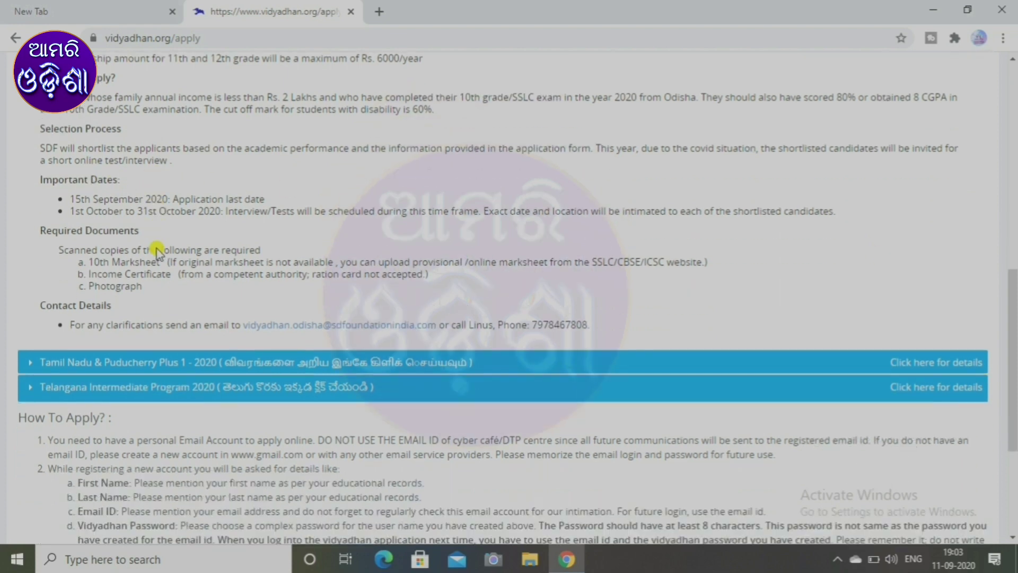